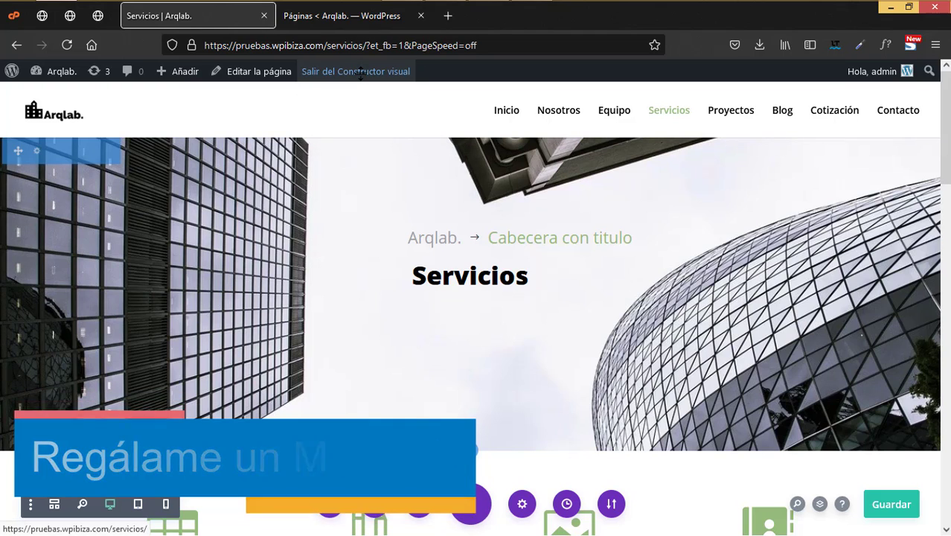
# Open the WordPress dashboard of the Arqlab site
pyautogui.moveTo(62, 74)
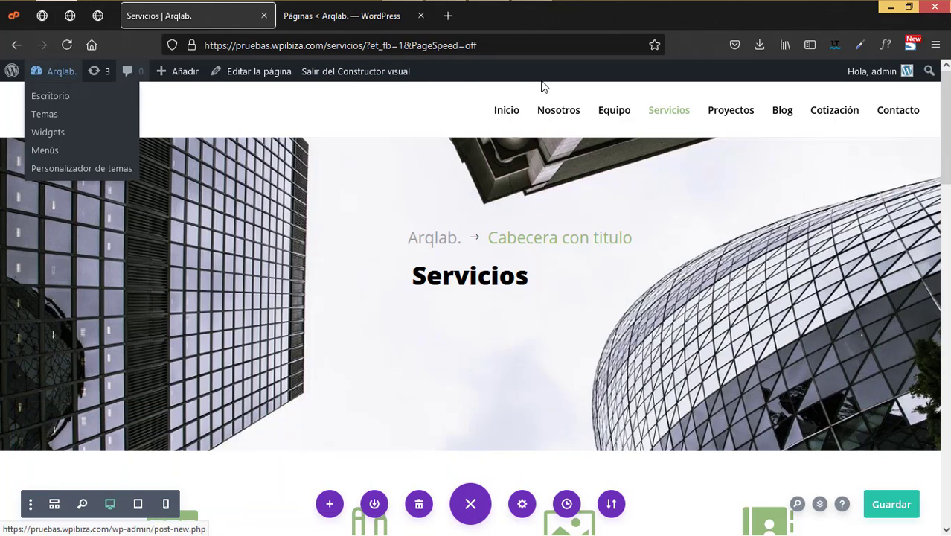
pyautogui.click(60, 104)
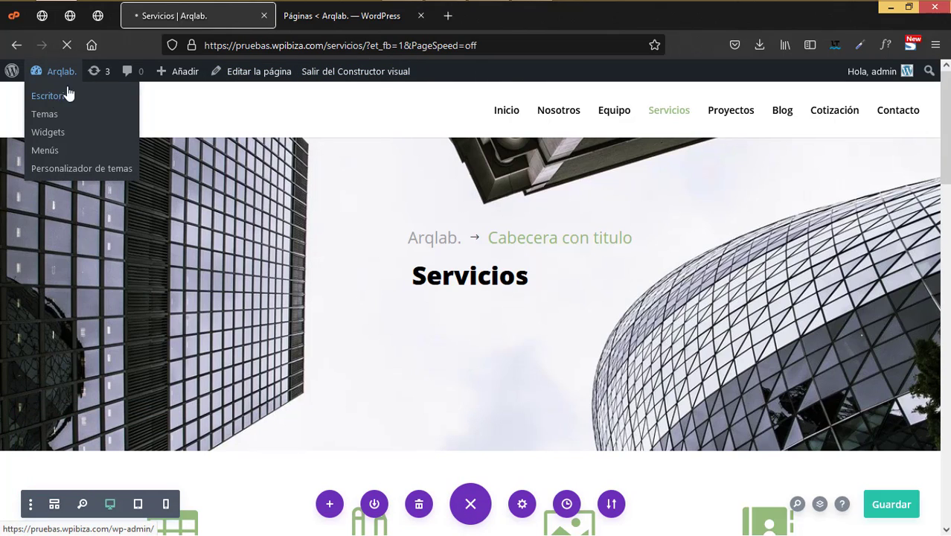
# Switch to the ArcLab reference template and examine the layout of its Blog page
pyautogui.click(97, 16)
pyautogui.scroll(15, 594, 154)
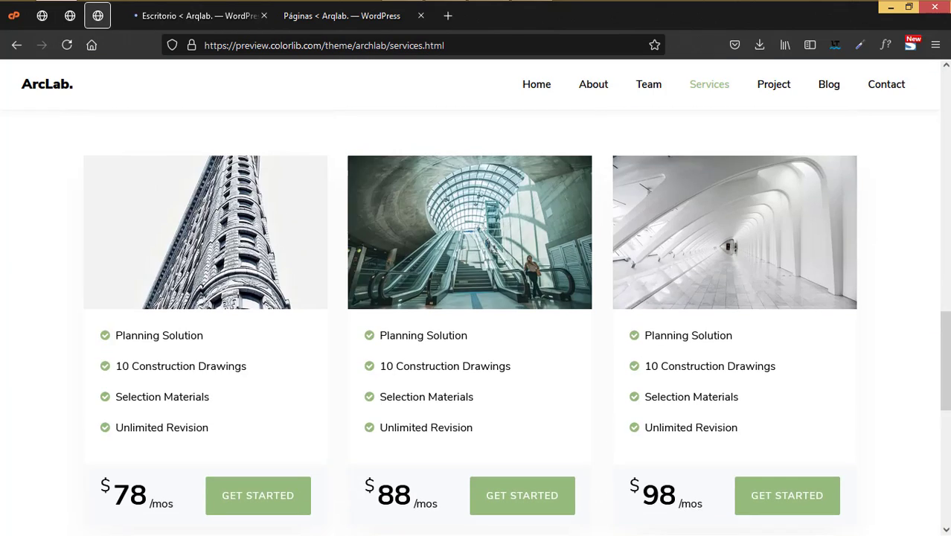
pyautogui.scroll(-1, 832, 177)
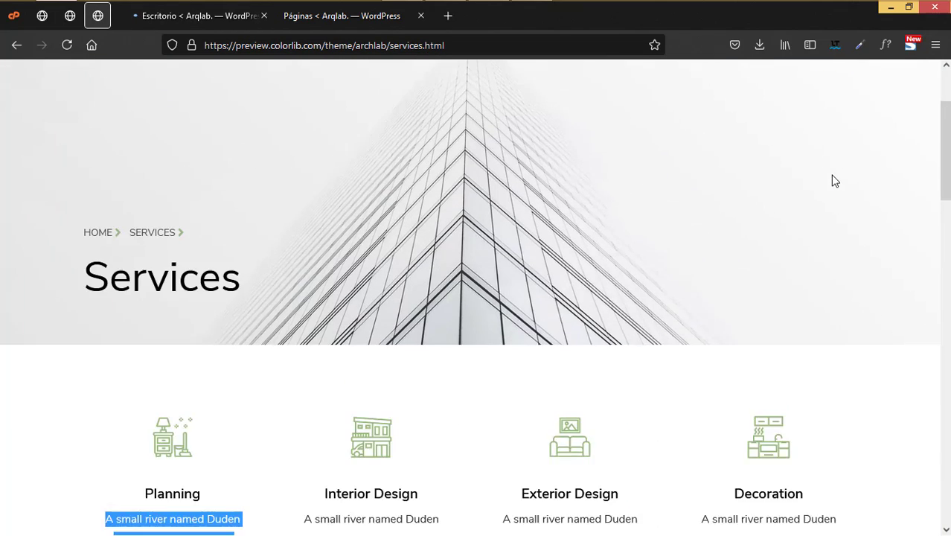
pyautogui.scroll(3, 832, 177)
pyautogui.click(828, 105)
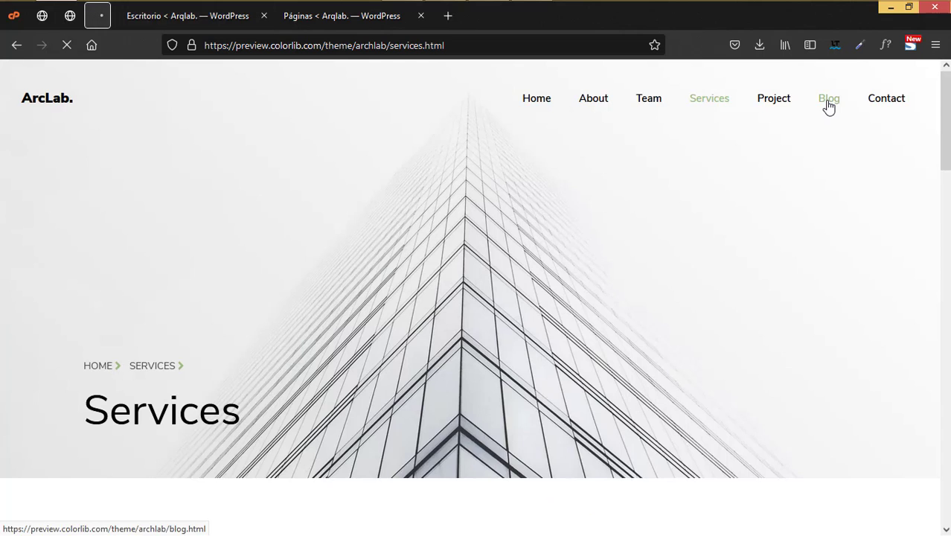
pyautogui.scroll(-7, 461, 353)
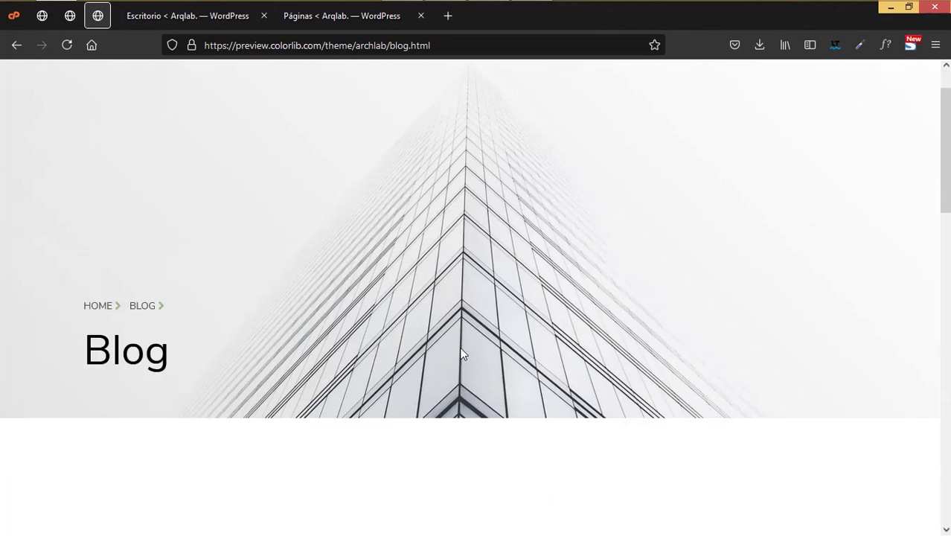
pyautogui.scroll(2, 161, 275)
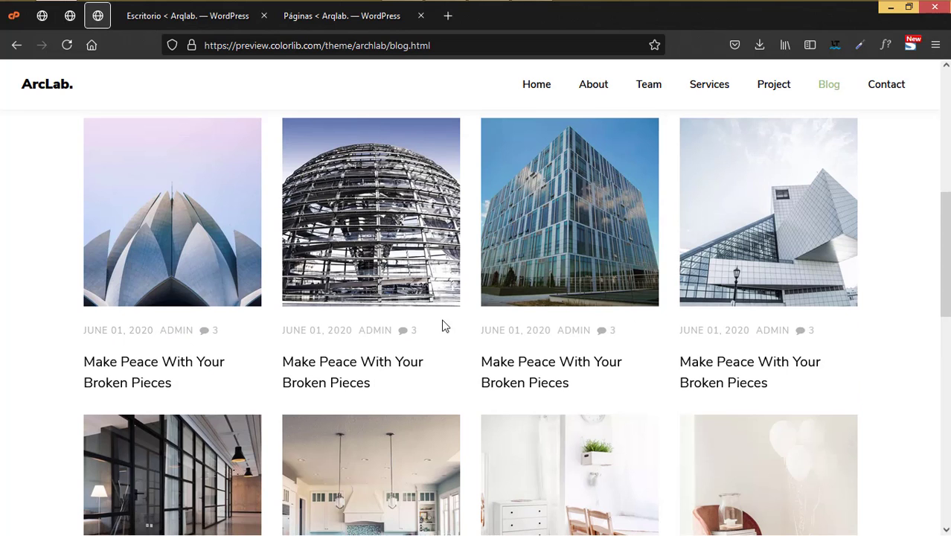
# Return to the WordPress dashboard and open the Widgets management page
pyautogui.click(182, 16)
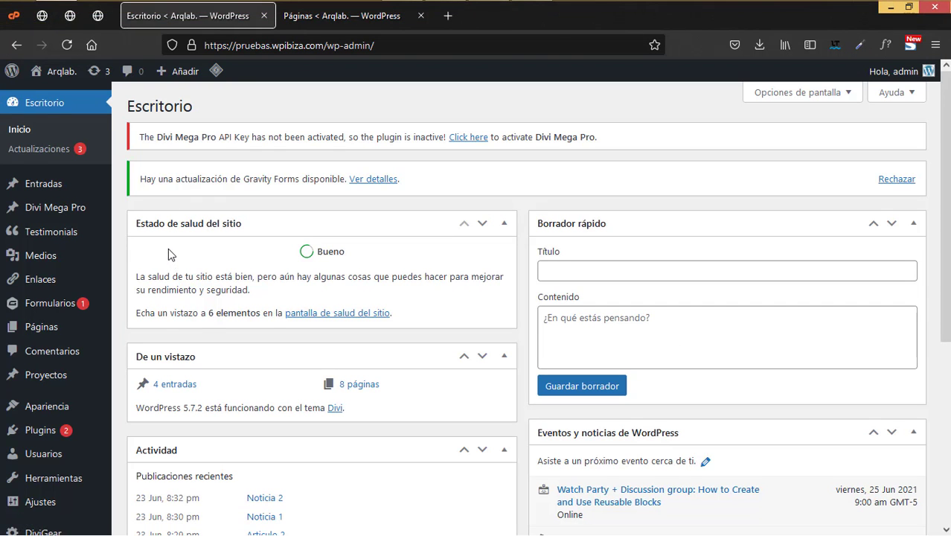
pyautogui.scroll(-2, 99, 407)
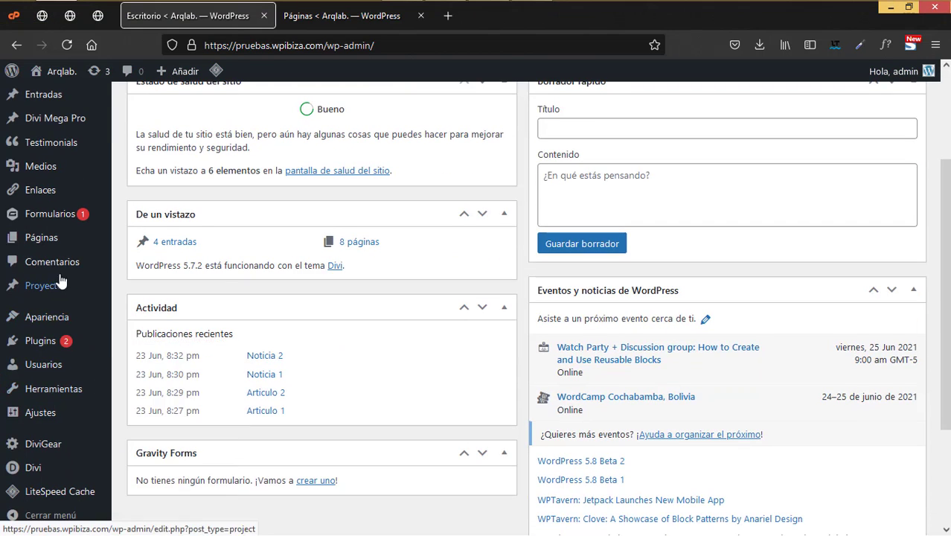
pyautogui.moveTo(56, 320)
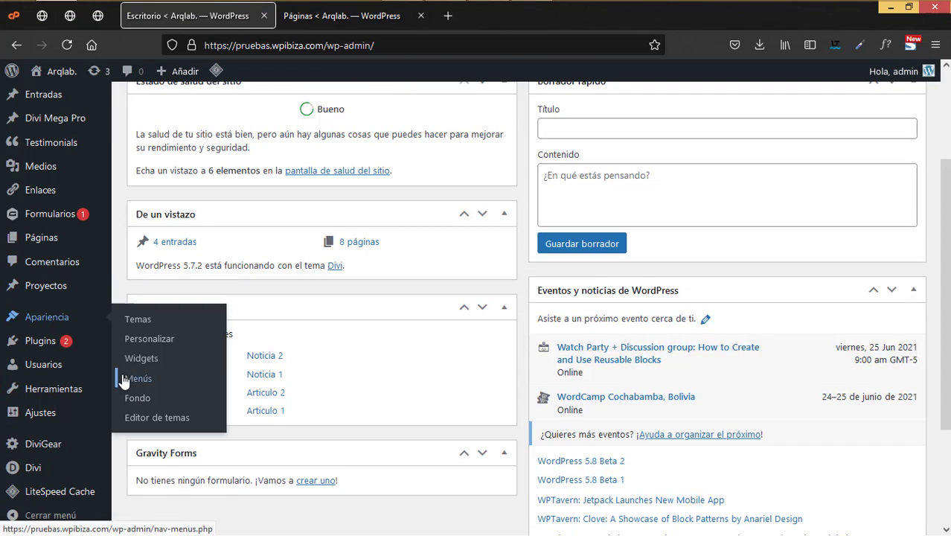
pyautogui.click(142, 360)
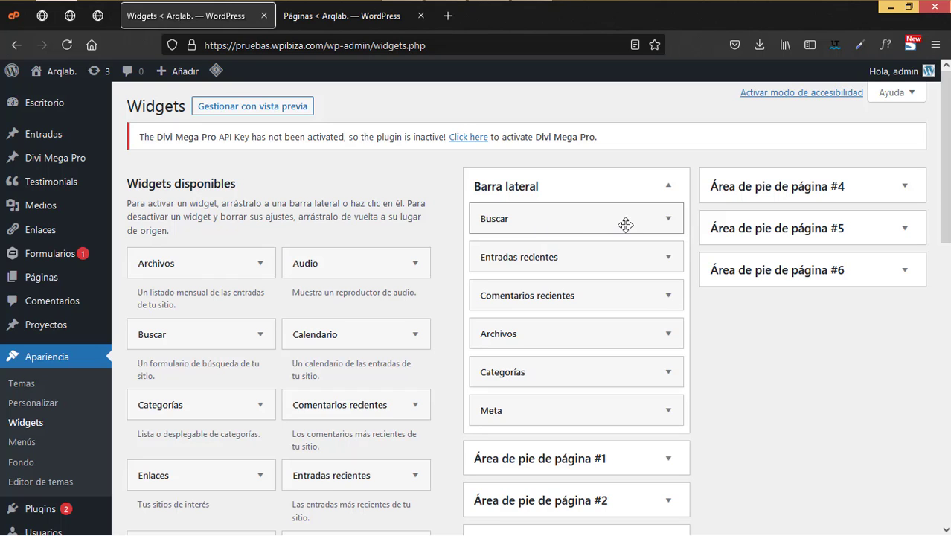
# Delete the Entradas recientes and Comentarios recientes widgets from the Barra lateral area
pyautogui.click(667, 257)
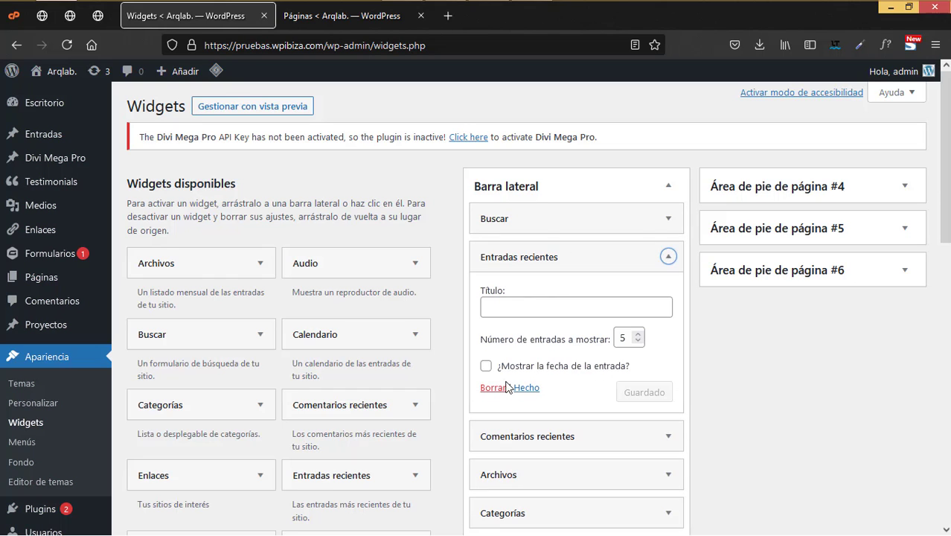
pyautogui.click(490, 388)
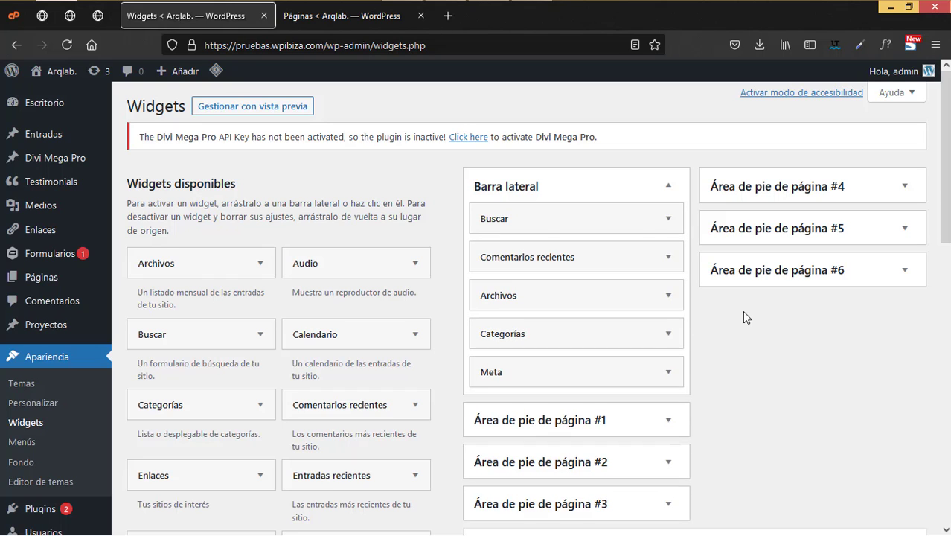
pyautogui.click(668, 257)
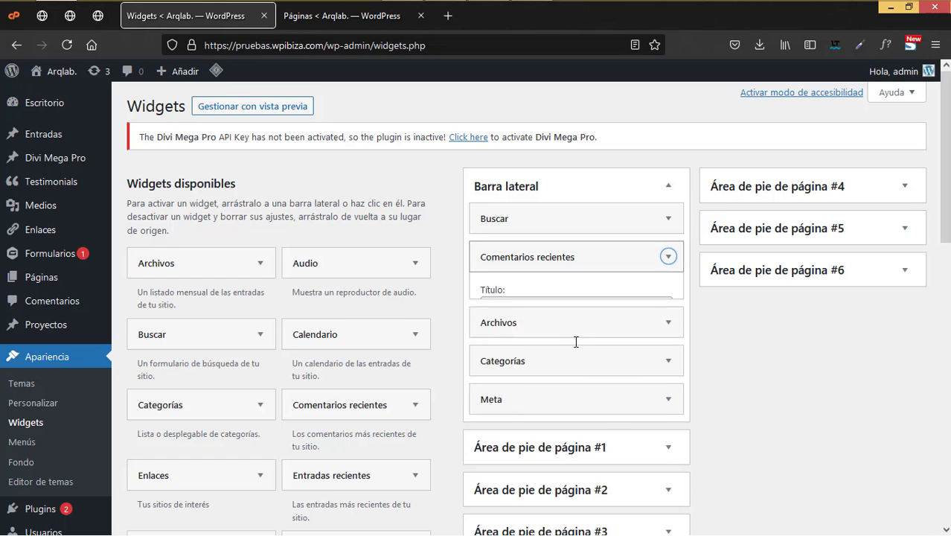
pyautogui.click(498, 364)
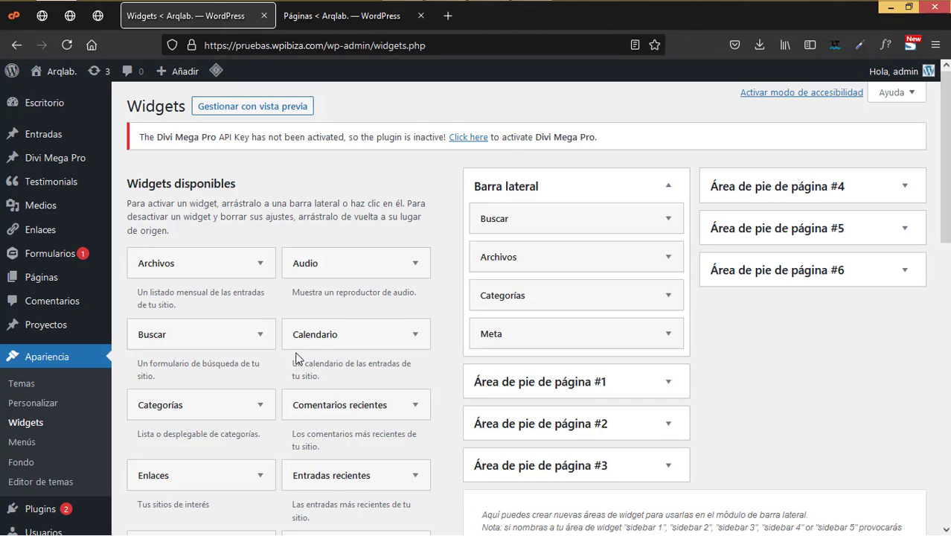
# Add the Calendario widget to the Barra lateral area, directly below Buscar
pyautogui.moveTo(410, 326); pyautogui.dragTo(521, 248)
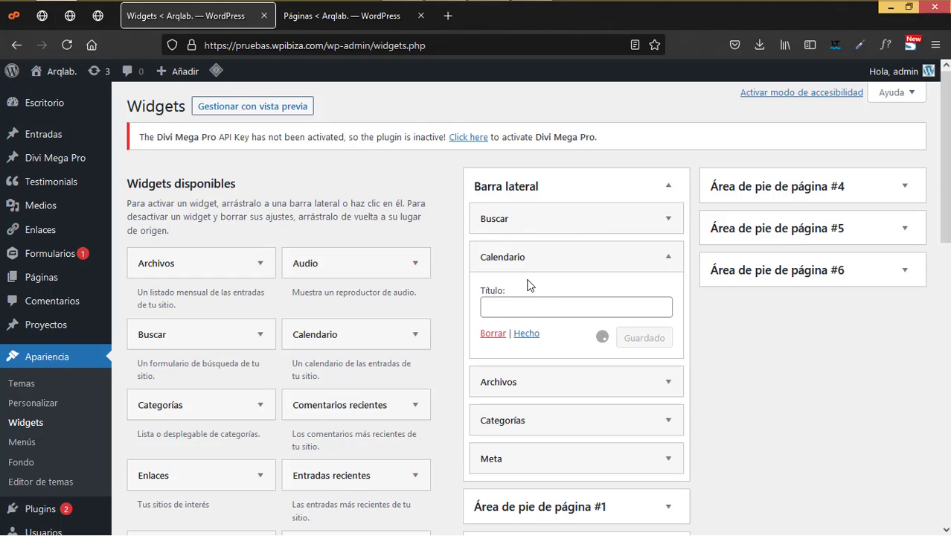
pyautogui.click(527, 333)
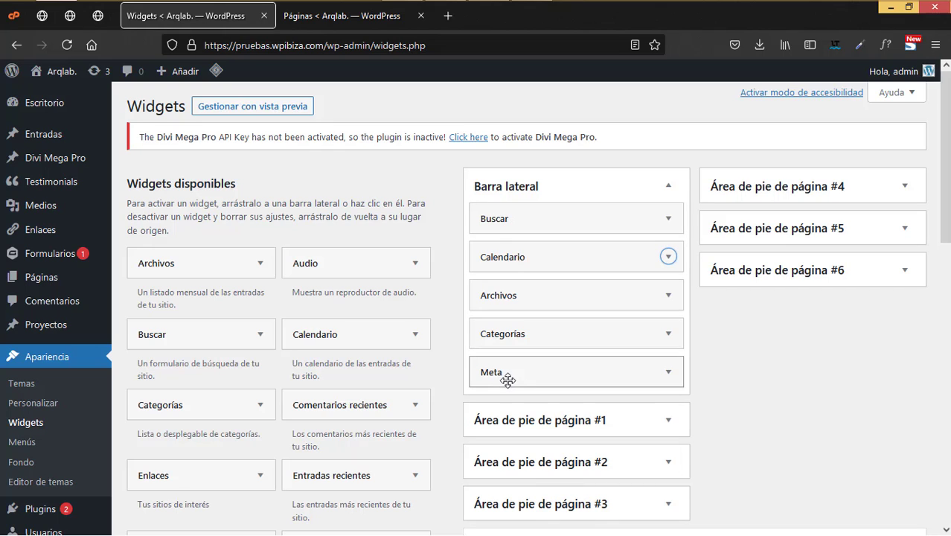
# Set the title of the sidebar's Buscar widget to "Buscar" and save it
pyautogui.click(668, 217)
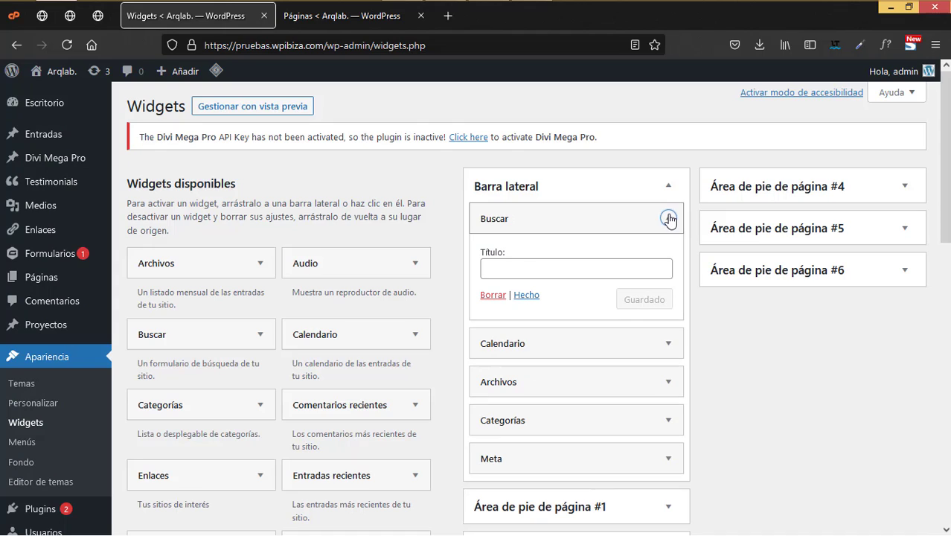
pyautogui.click(555, 271)
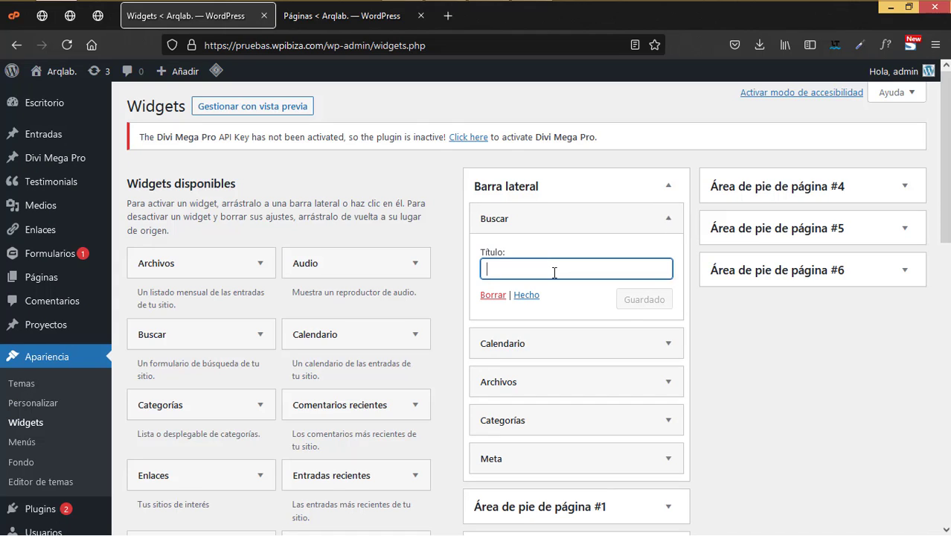
pyautogui.write('Buscar')
pyautogui.click(640, 299)
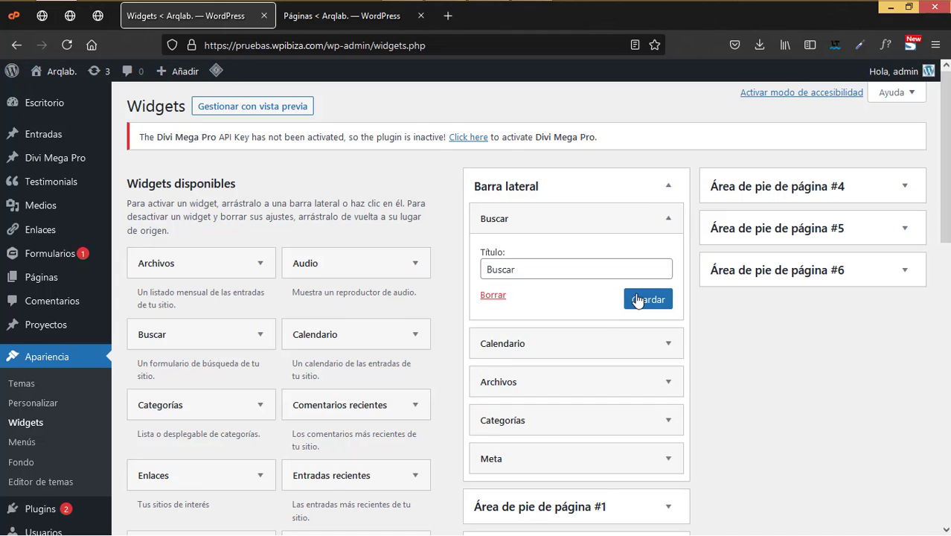
# Set the title of the sidebar's Calendario widget to "Calendario", save it, and collapse the Buscar and Calendario settings
pyautogui.click(668, 343)
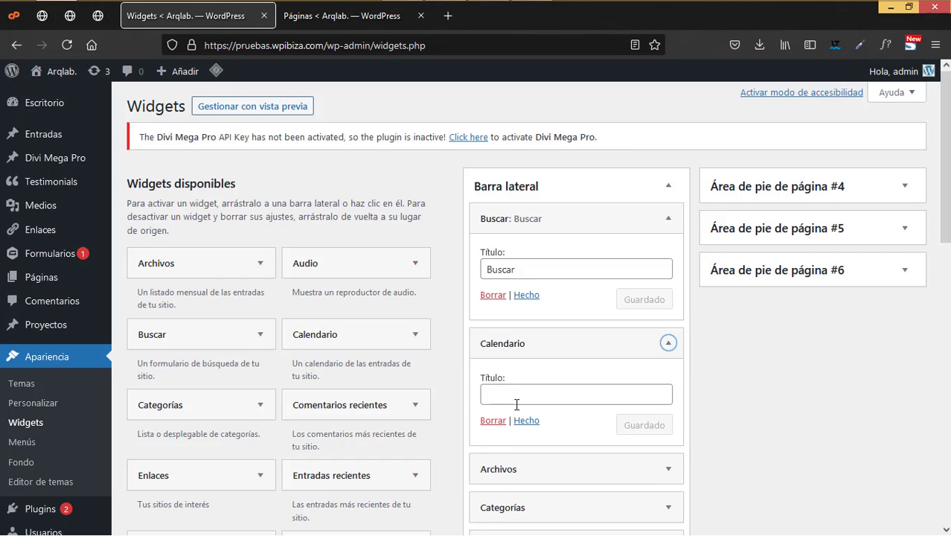
pyautogui.click(516, 404)
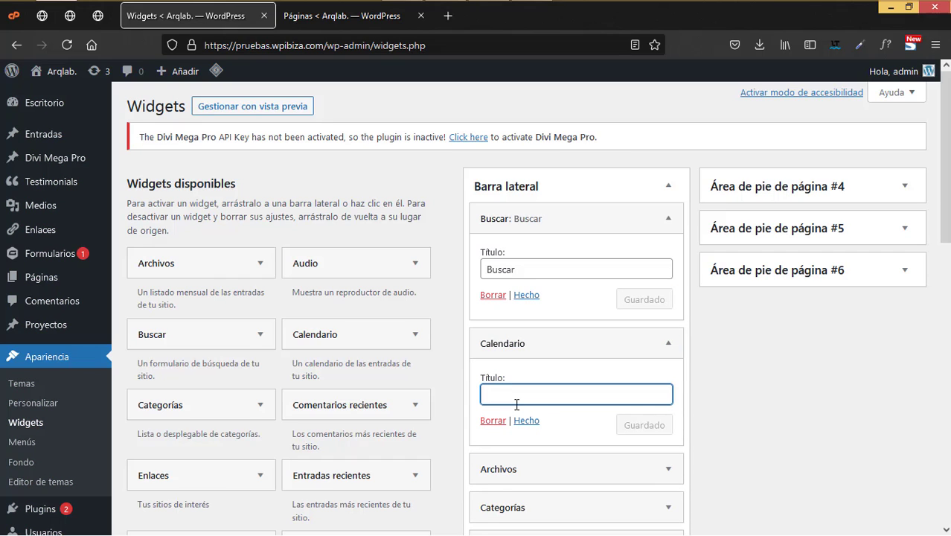
pyautogui.write('Calendario')
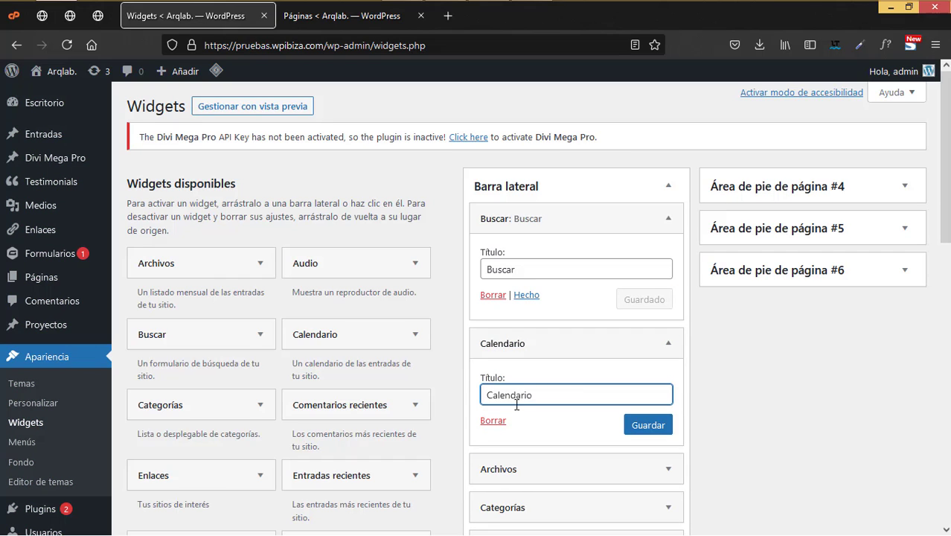
pyautogui.press('Return')
pyautogui.click(526, 294)
pyautogui.click(526, 334)
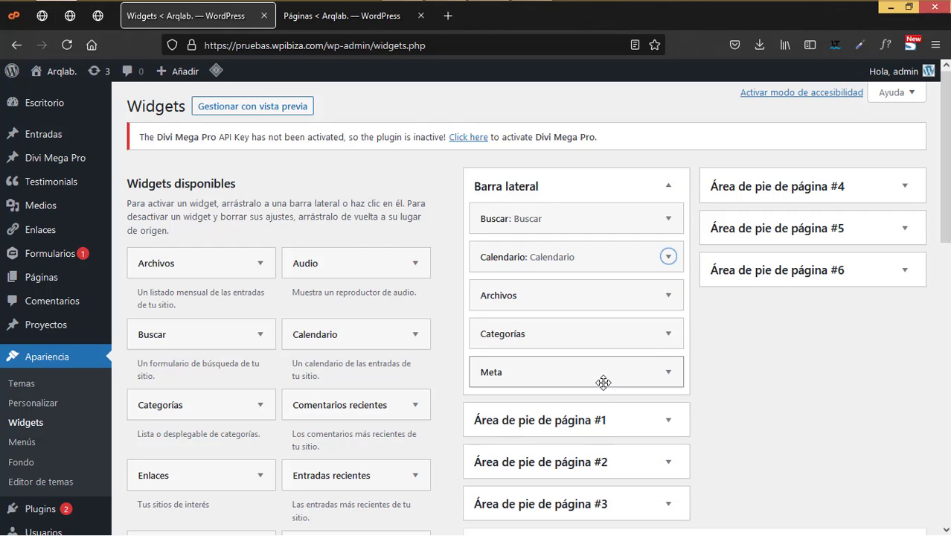
# Title the sidebar's Archivos widget "Archivos", enable Mostrar como desplegable and Mostrar el contador de entradas, and save it
pyautogui.click(674, 301)
pyautogui.click(549, 339)
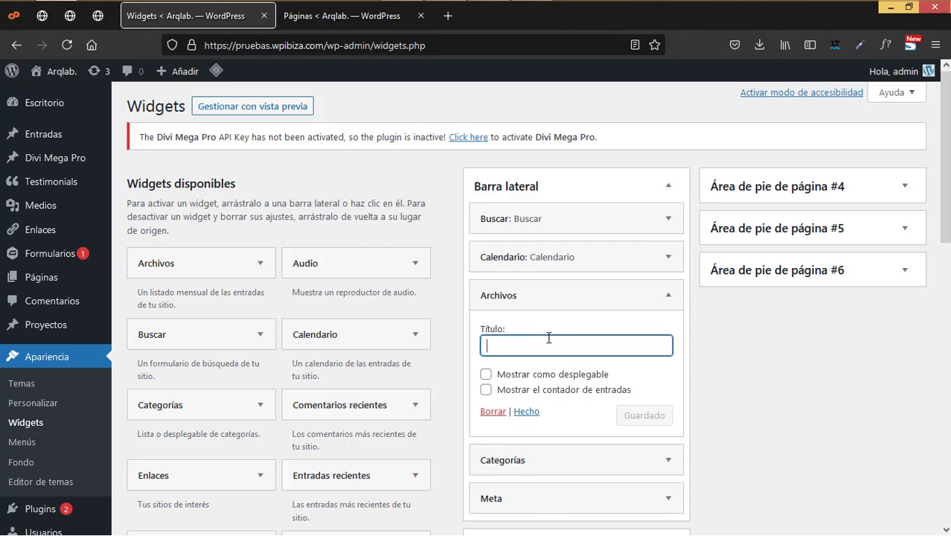
pyautogui.write('Archivos')
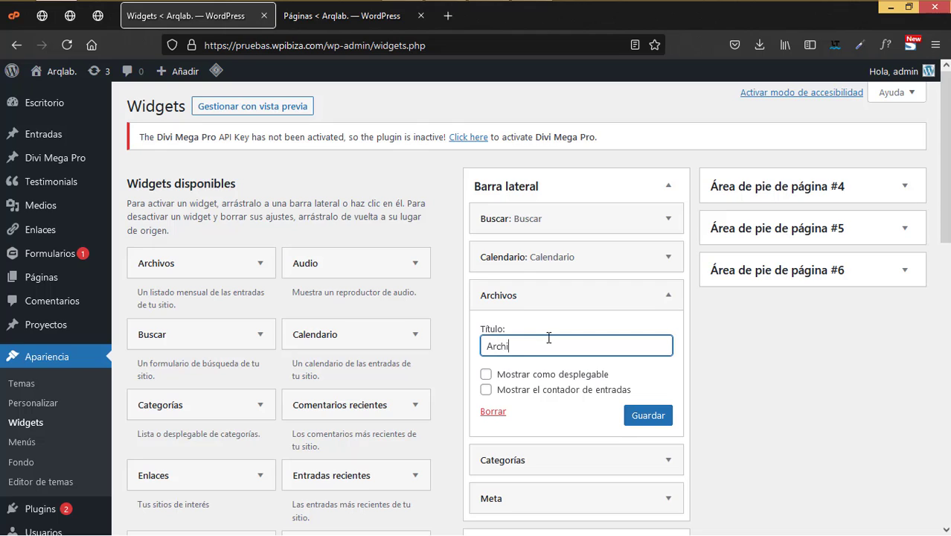
pyautogui.click(486, 375)
pyautogui.click(486, 390)
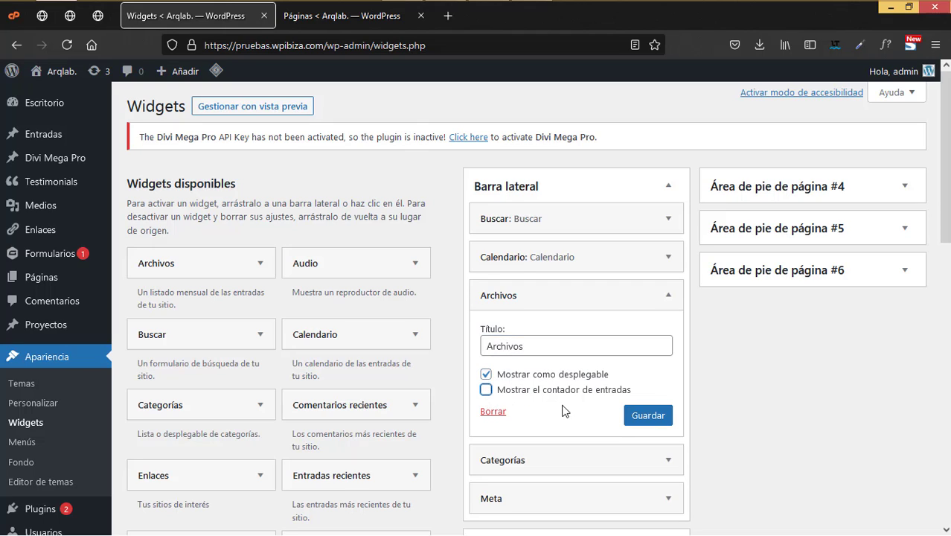
pyautogui.click(647, 416)
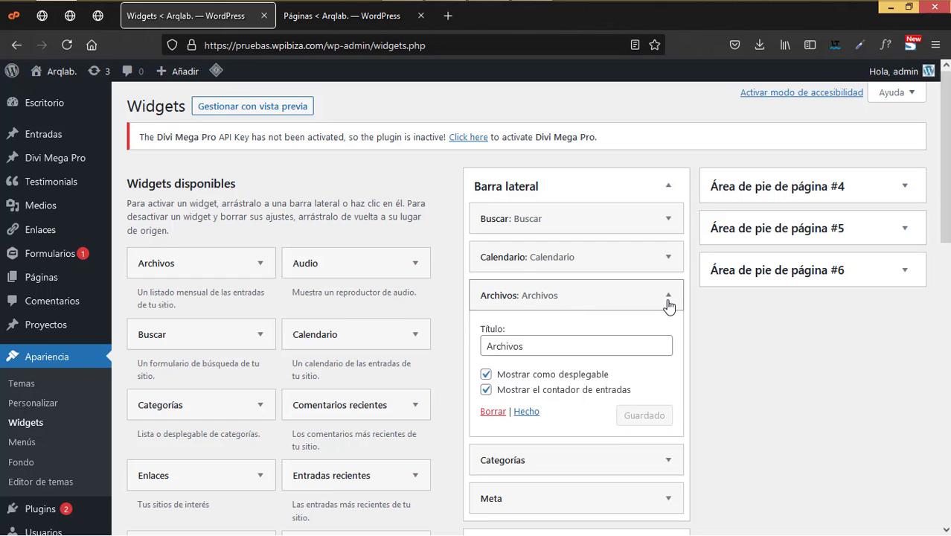
pyautogui.click(531, 412)
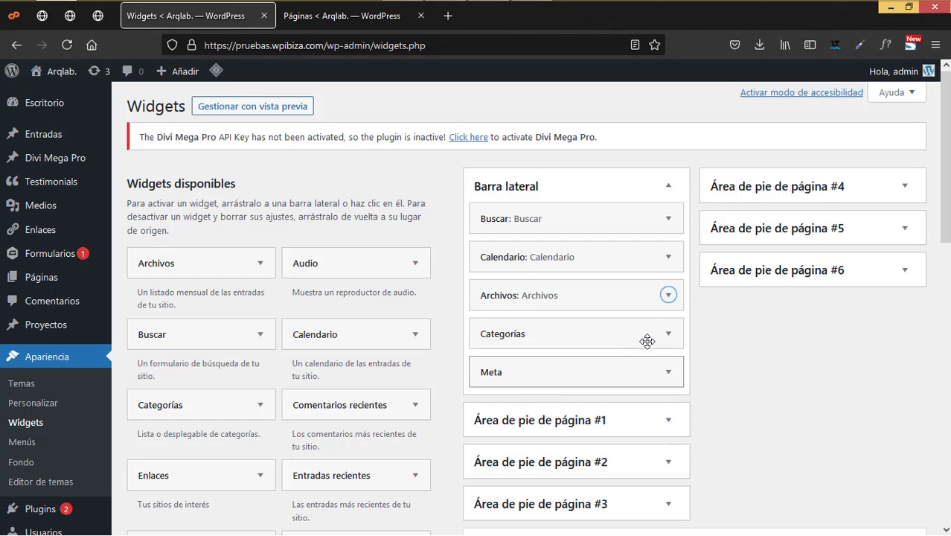
# Title the sidebar's Categorías widget "Categorias", enable Mostrar como desplegable and Mostrar el contador de entradas, and save it
pyautogui.click(668, 334)
pyautogui.click(524, 384)
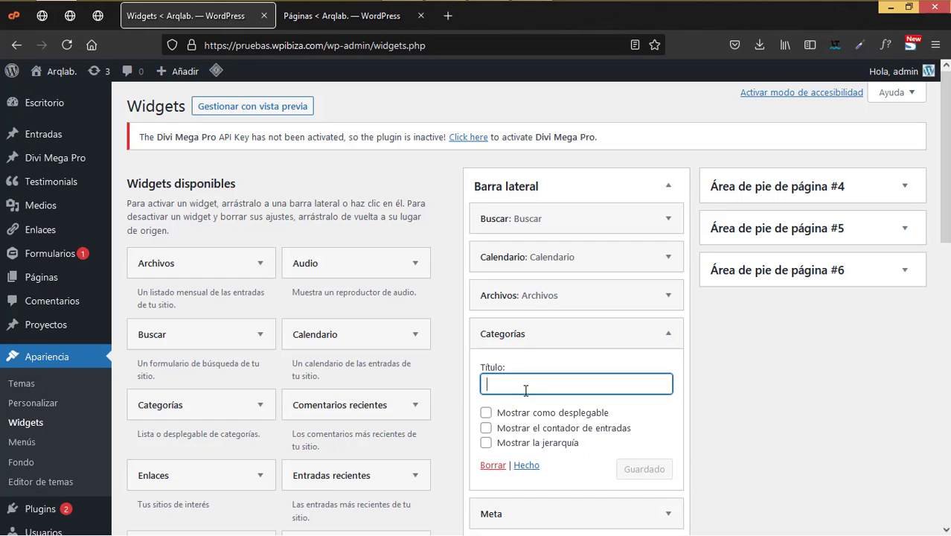
pyautogui.write('Cat')
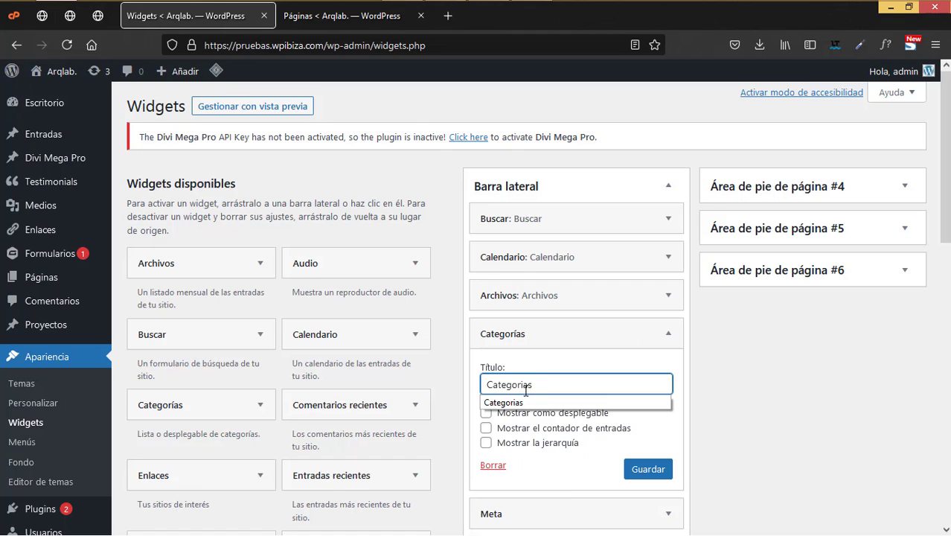
pyautogui.write('egorias')
pyautogui.click(495, 419)
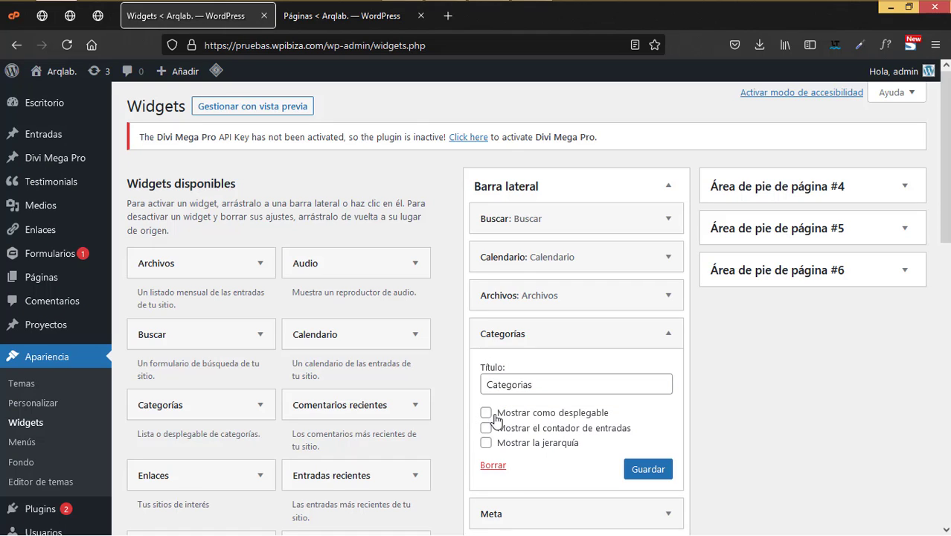
pyautogui.click(487, 414)
pyautogui.click(487, 428)
pyautogui.click(487, 444)
pyautogui.click(647, 469)
# Delete the Meta widget from the Barra lateral area
pyautogui.scroll(-3, 670, 312)
pyautogui.click(668, 300)
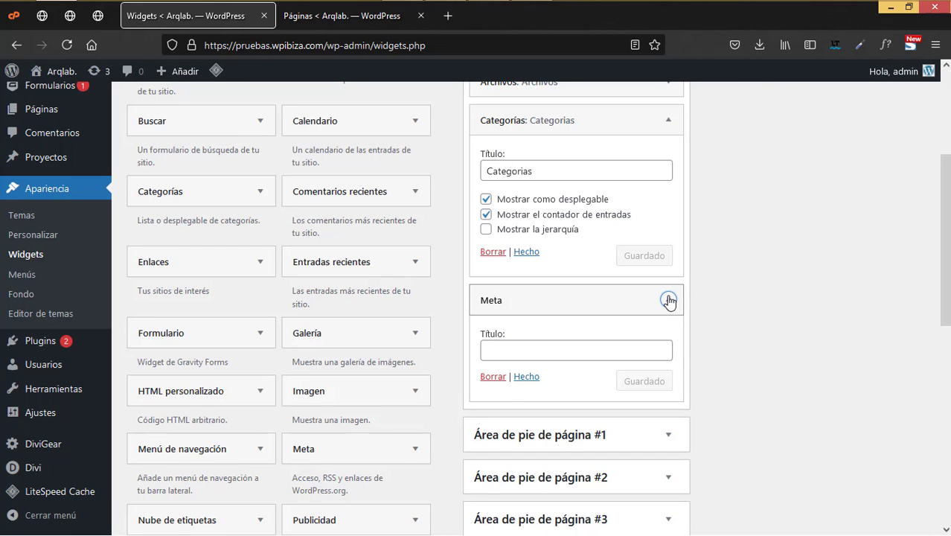
pyautogui.click(492, 376)
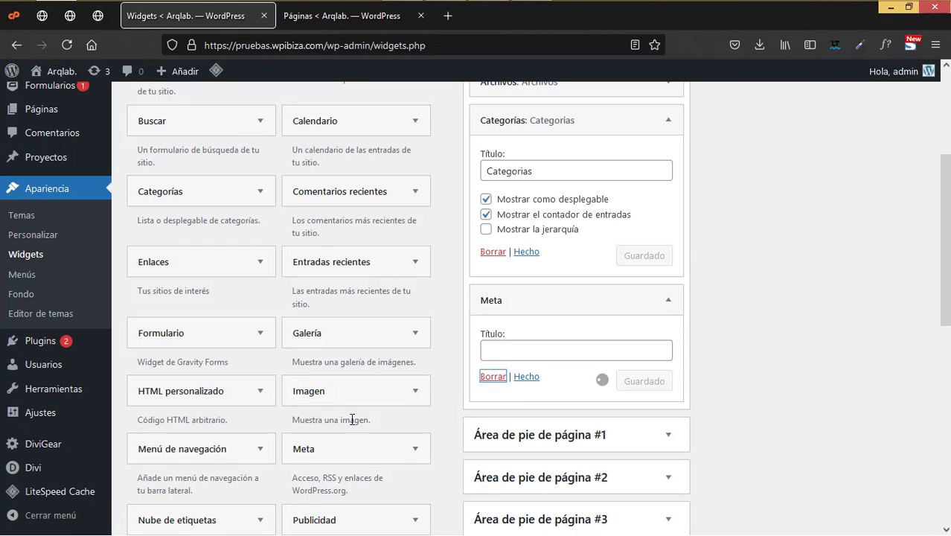
pyautogui.scroll(-5, 352, 419)
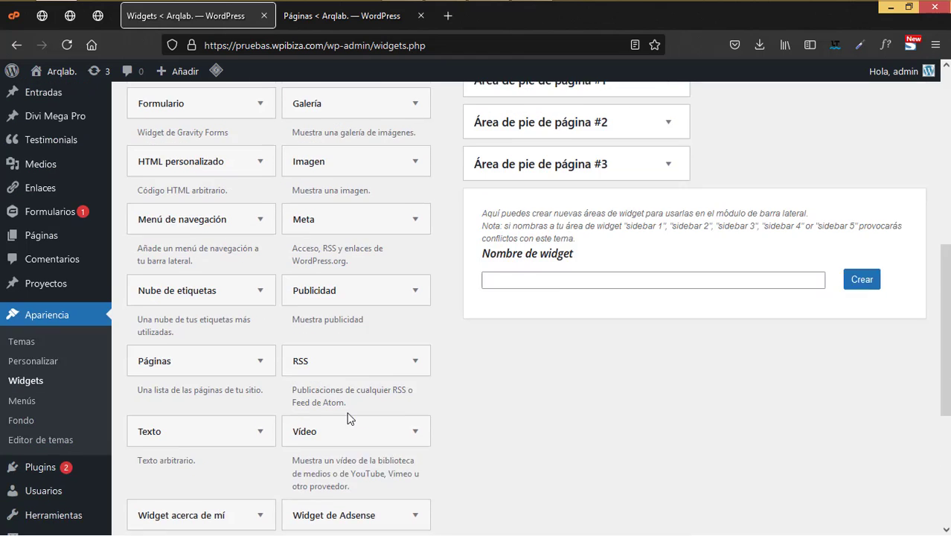
# Add the Nube de etiquetas widget to the Barra lateral area
pyautogui.scroll(3, 350, 418)
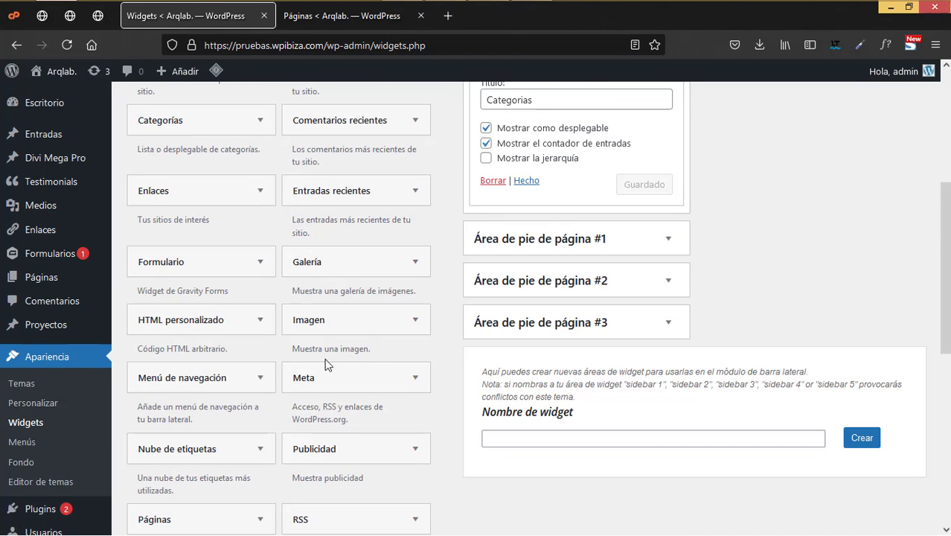
pyautogui.click(261, 448)
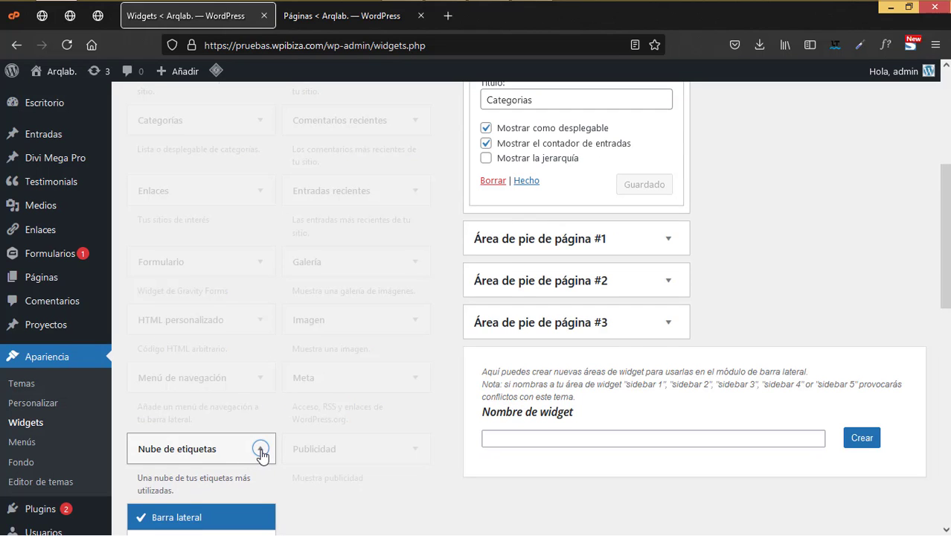
pyautogui.scroll(-1, 257, 450)
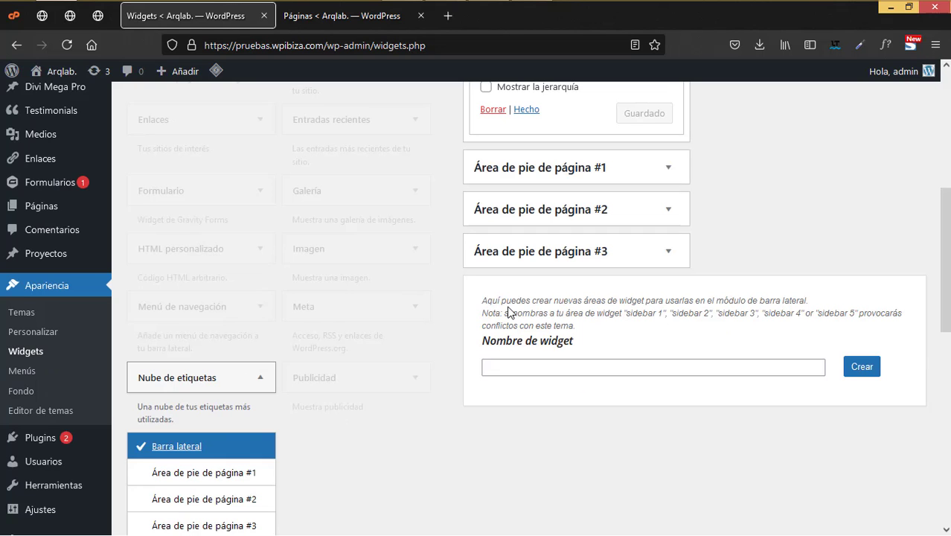
pyautogui.scroll(-3, 257, 421)
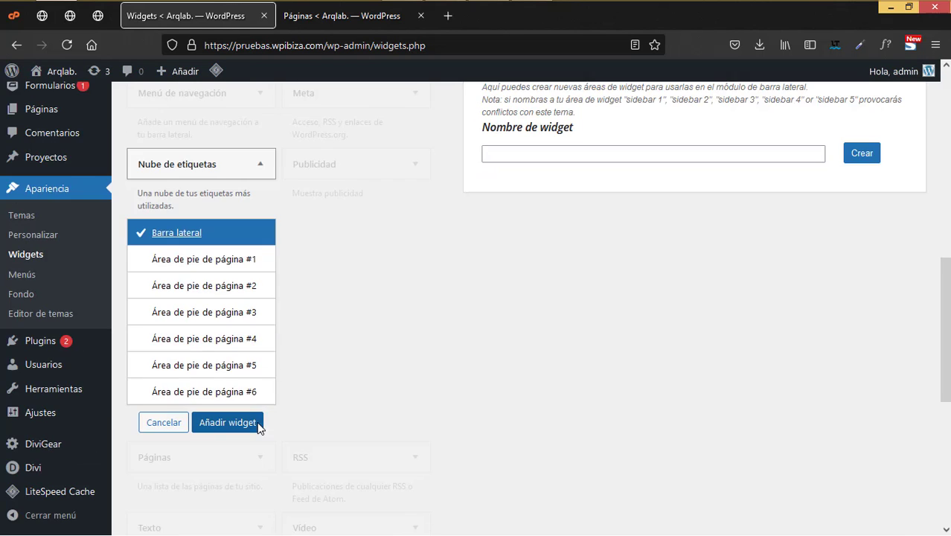
pyautogui.click(259, 424)
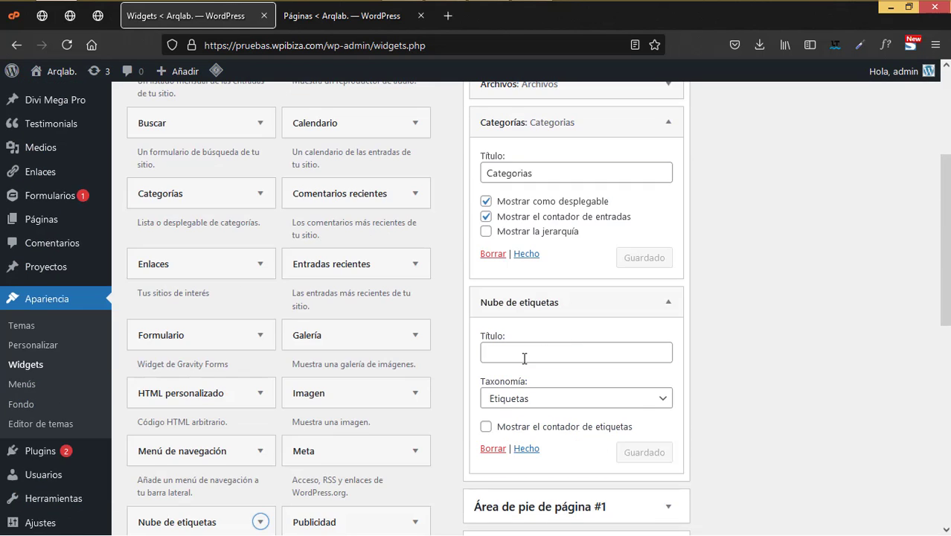
# Title the sidebar's Nube de etiquetas widget "Etiquetas", enable Mostrar el contador de etiquetas, and save it
pyautogui.click(524, 358)
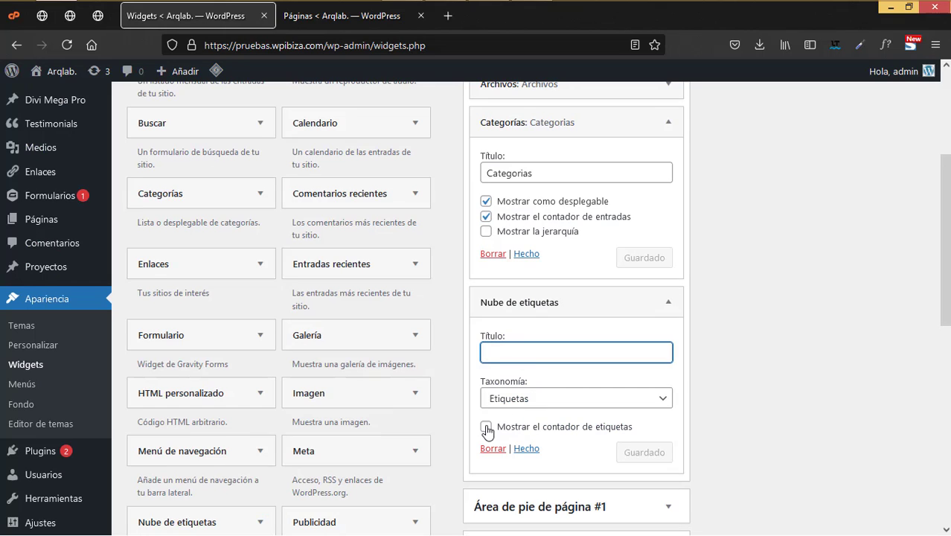
pyautogui.click(486, 429)
pyautogui.click(528, 347)
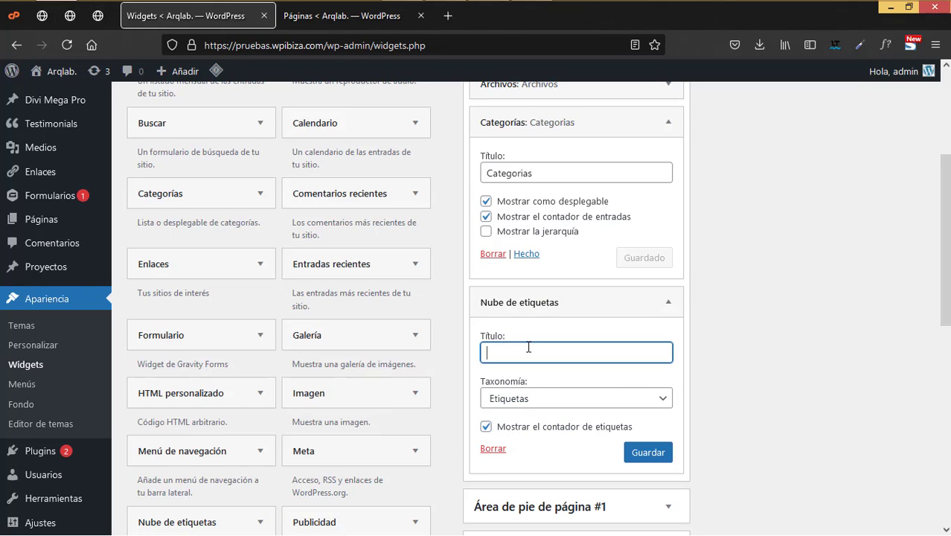
pyautogui.write('Etiqte')
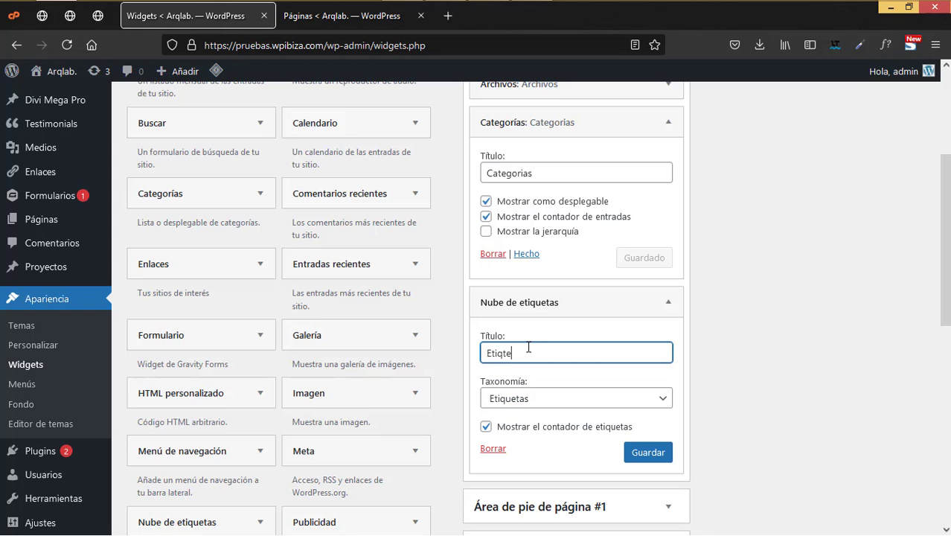
pyautogui.press('BackSpace')
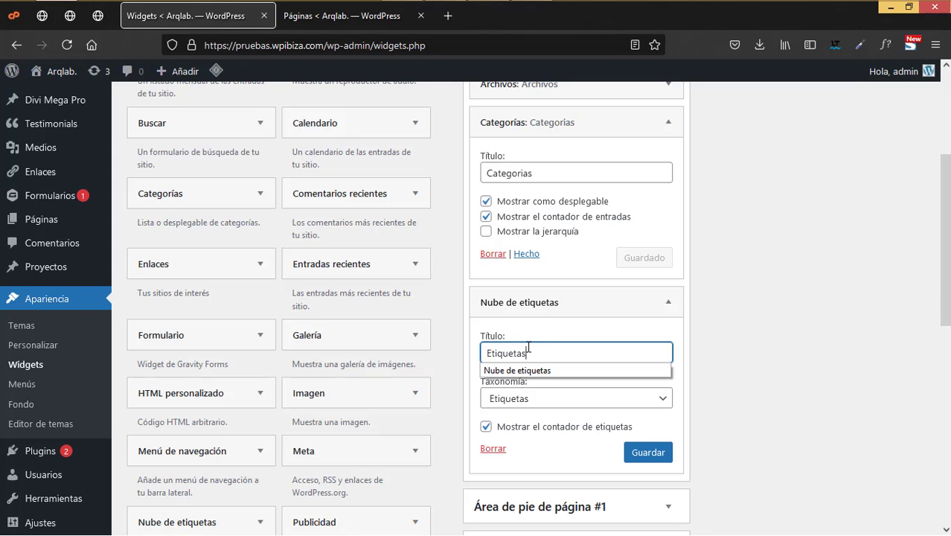
pyautogui.click(646, 452)
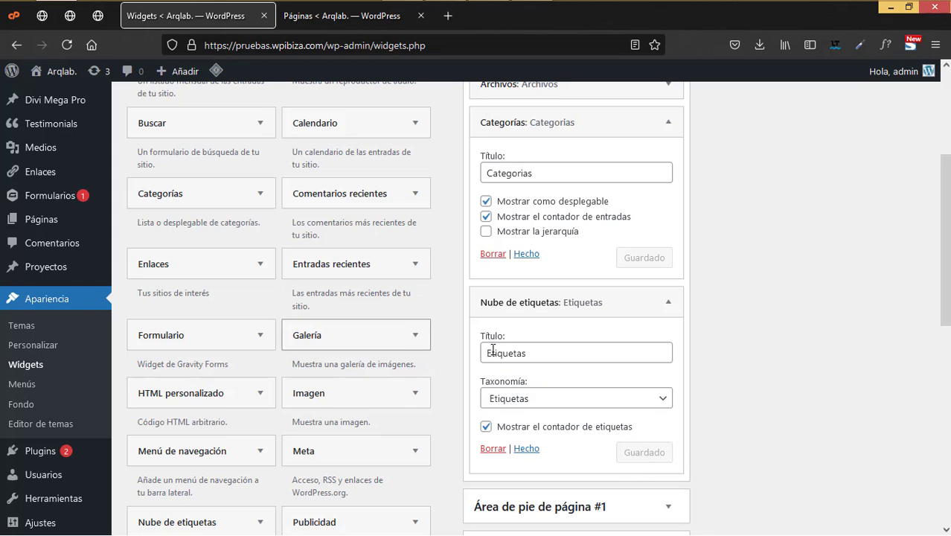
pyautogui.scroll(5, 514, 353)
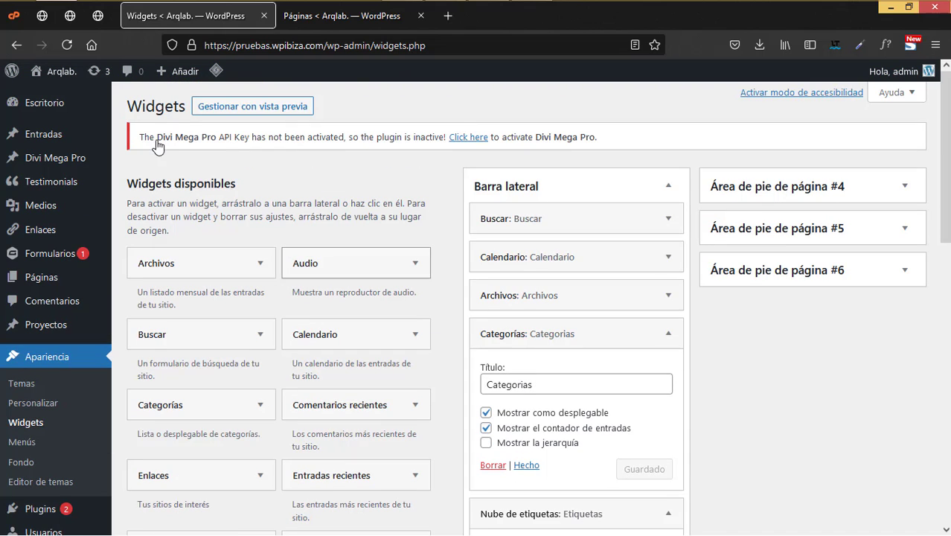
# Open the Blog page from the pages list for editing and switch it to the Divi Builder
pyautogui.click(349, 21)
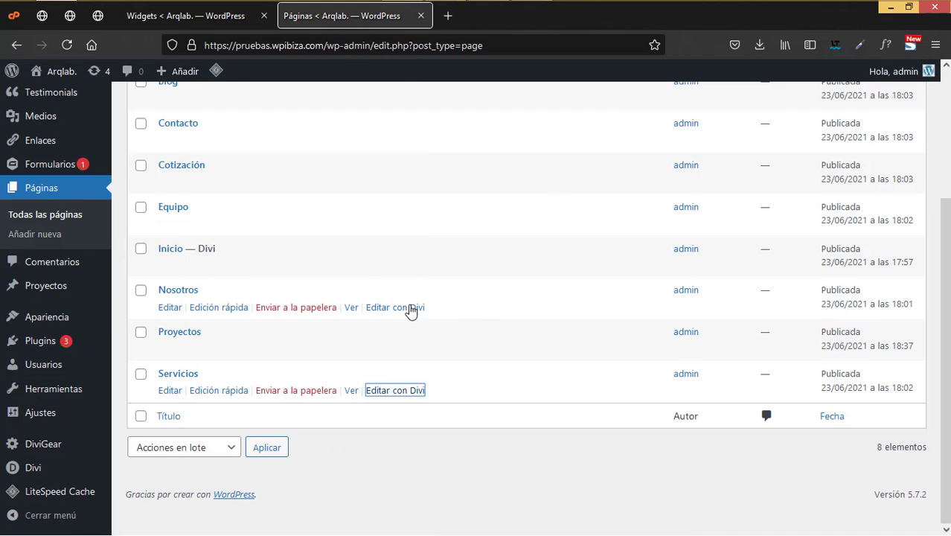
pyautogui.scroll(3, 413, 316)
pyautogui.scroll(-3, 405, 318)
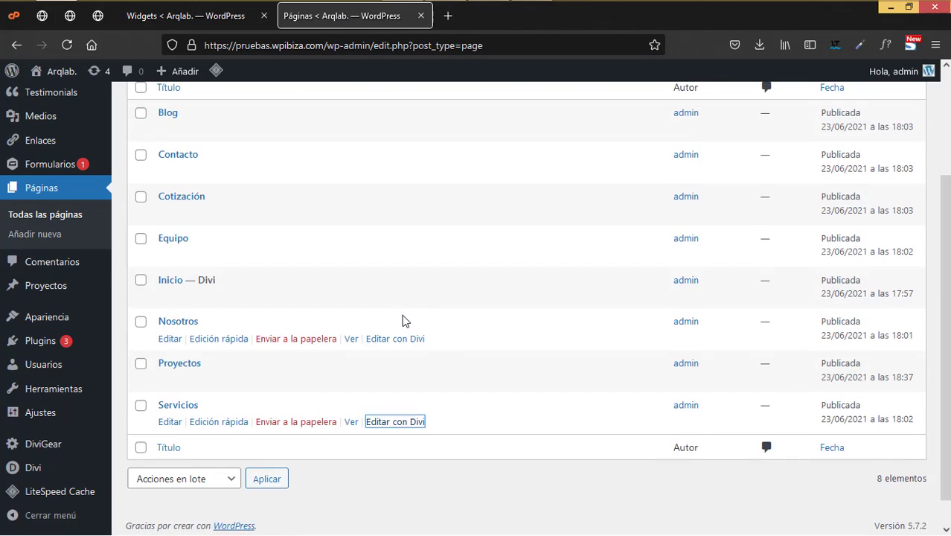
pyautogui.scroll(3, 405, 318)
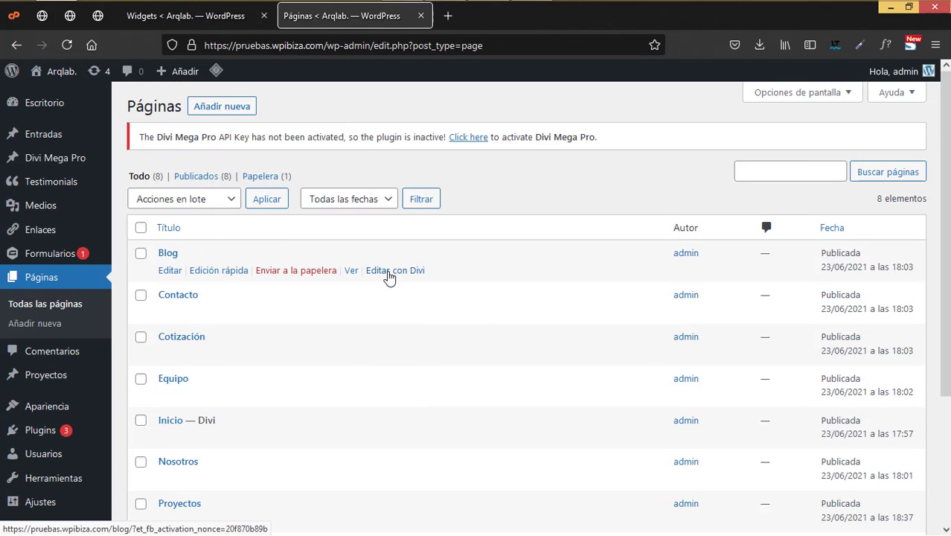
pyautogui.rightClick(388, 270)
pyautogui.press('Escape')
pyautogui.click(166, 270)
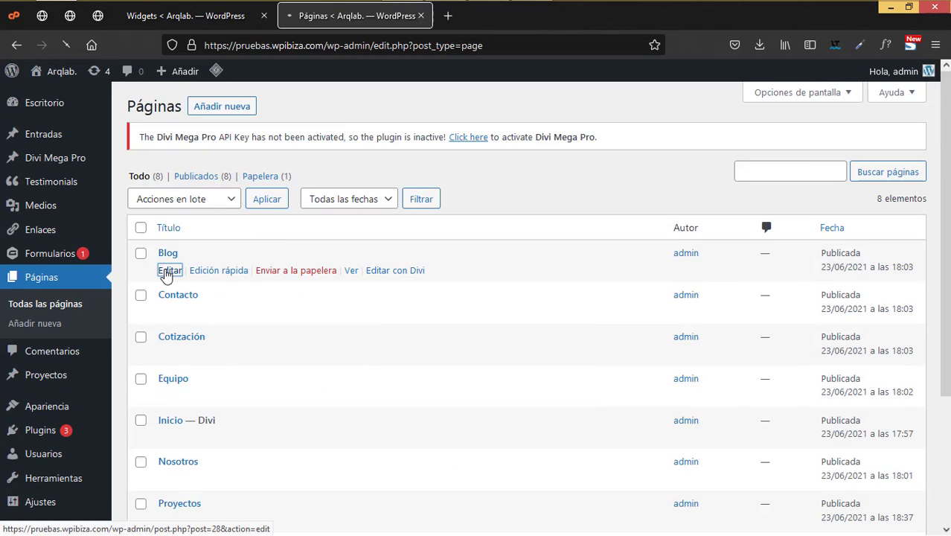
pyautogui.click(385, 358)
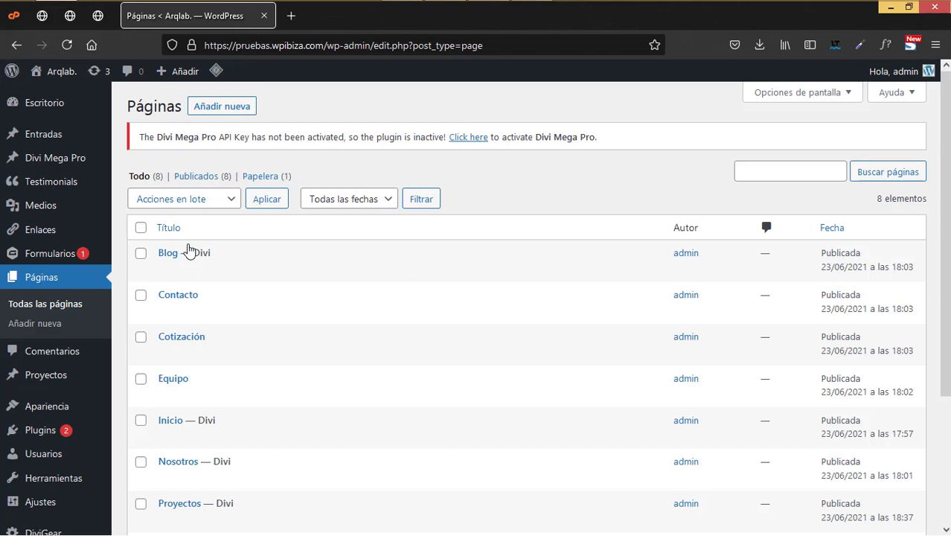
# Rename the Blog page "Entradas", change its slug to "entradas", and update it
pyautogui.moveTo(184, 262)
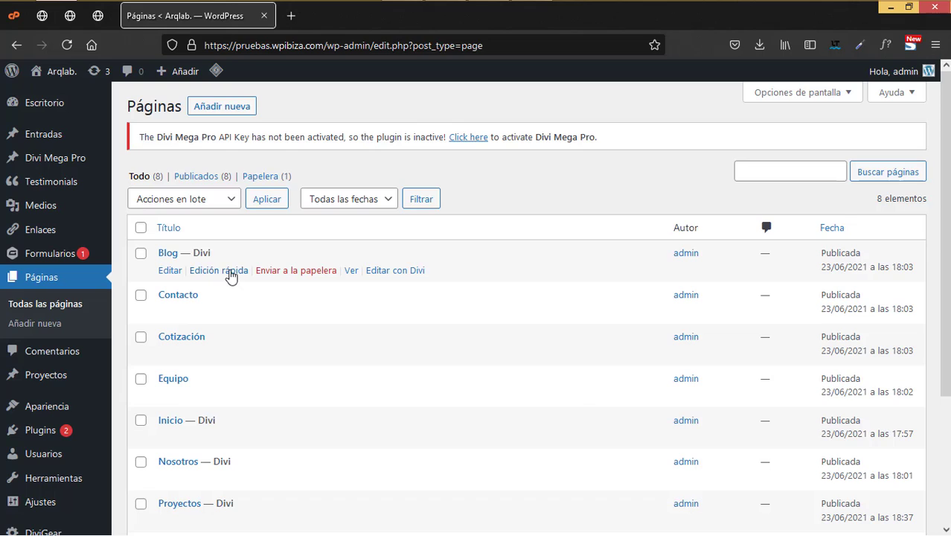
pyautogui.click(227, 271)
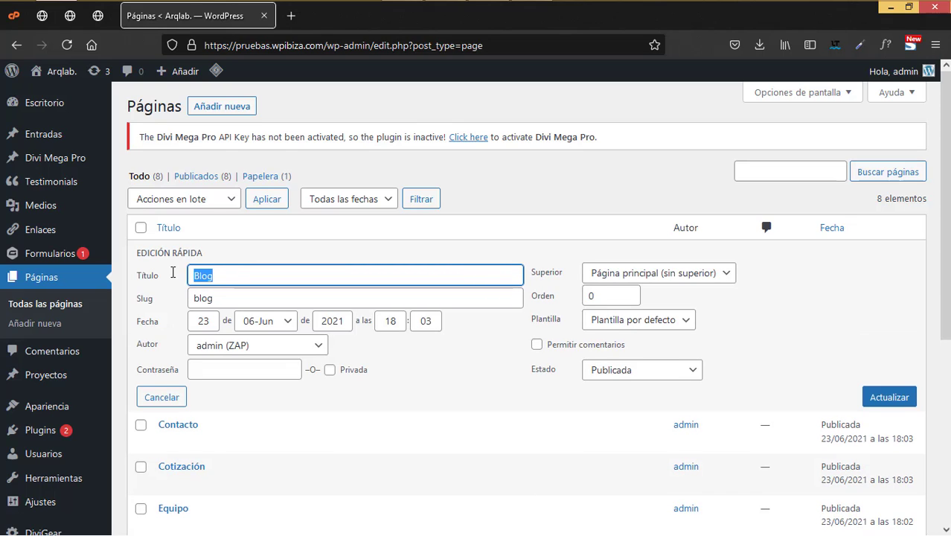
pyautogui.write('Entradas')
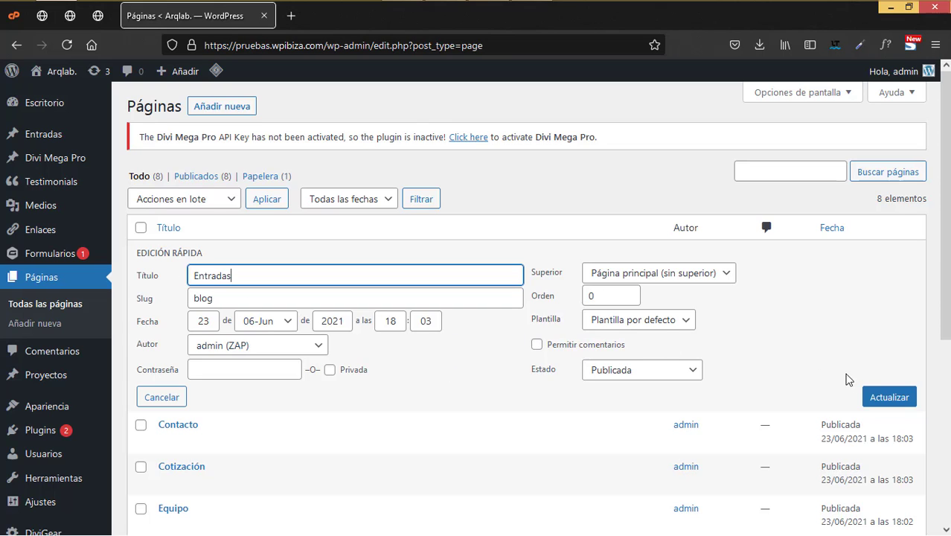
pyautogui.click(895, 396)
pyautogui.click(202, 272)
pyautogui.press('Tab')
pyautogui.write('entr')
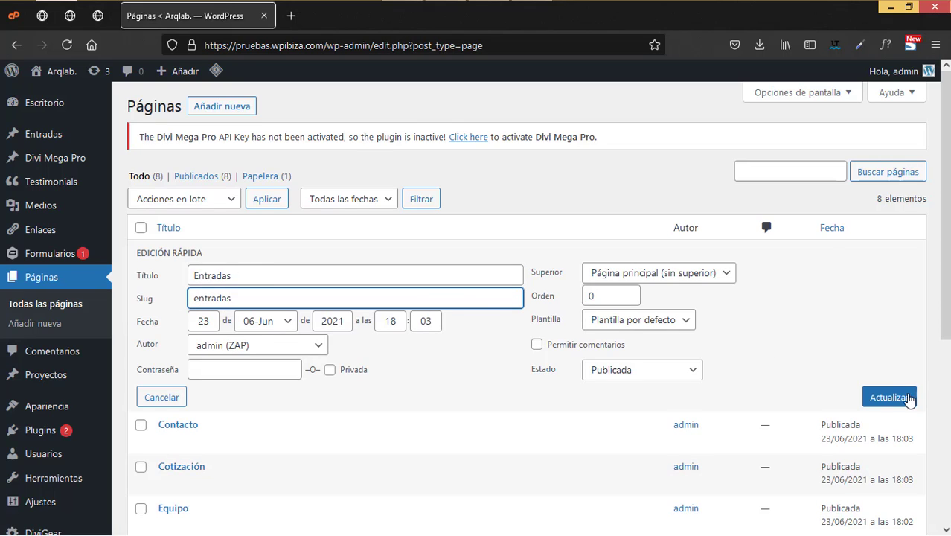
pyautogui.click(895, 396)
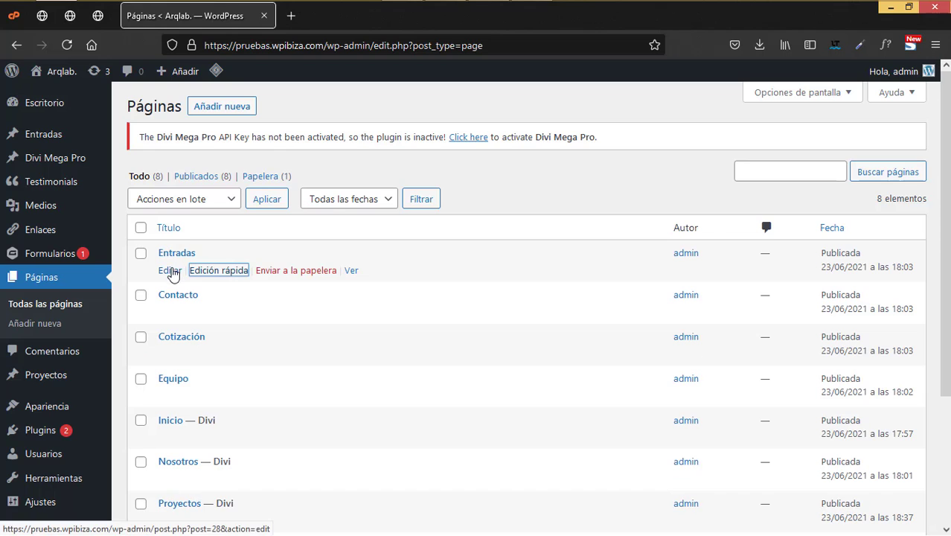
# Open the Entradas page's editor in a new tab, launch the Divi Builder, and start building from scratch
pyautogui.rightClick(176, 271)
pyautogui.click(227, 276)
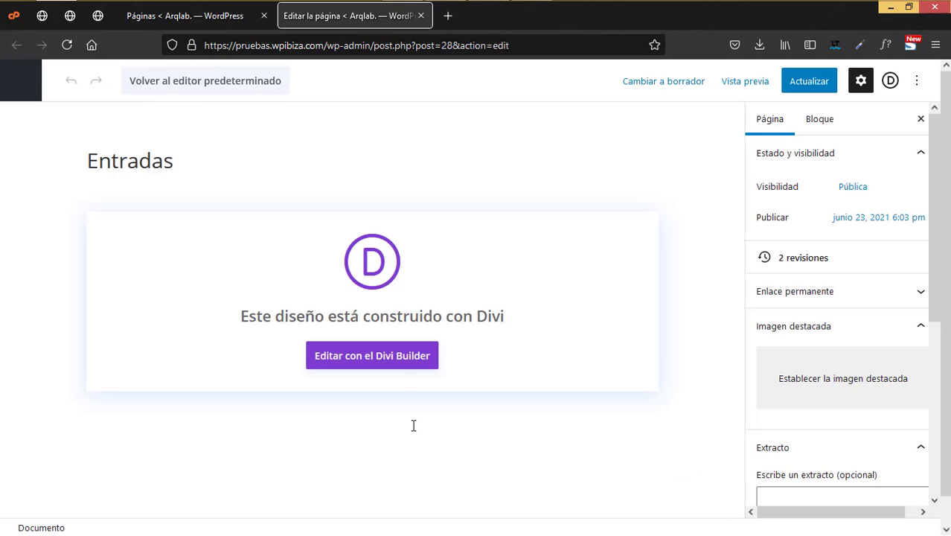
pyautogui.click(406, 362)
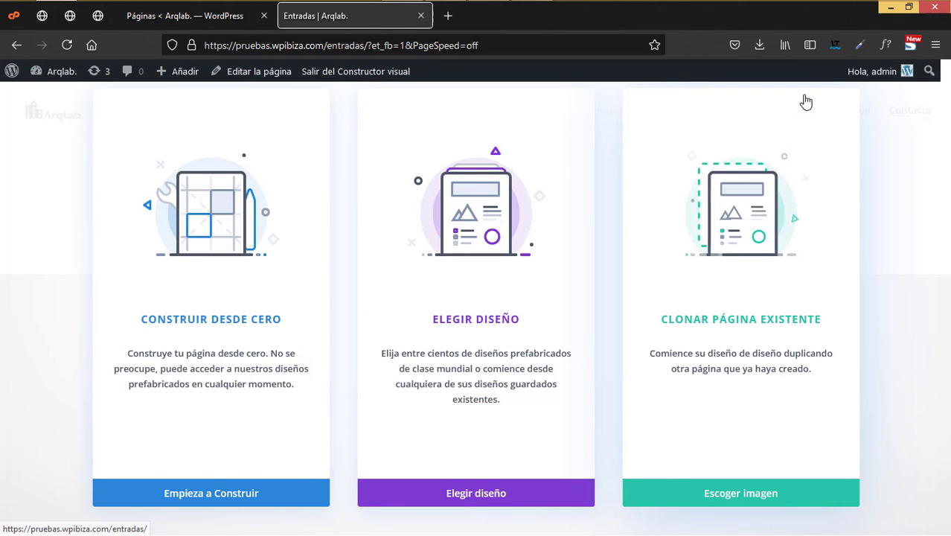
pyautogui.click(233, 493)
# Insert the saved "Cabecera con titulo" section from the library into the Entradas page
pyautogui.click(470, 272)
pyautogui.click(475, 346)
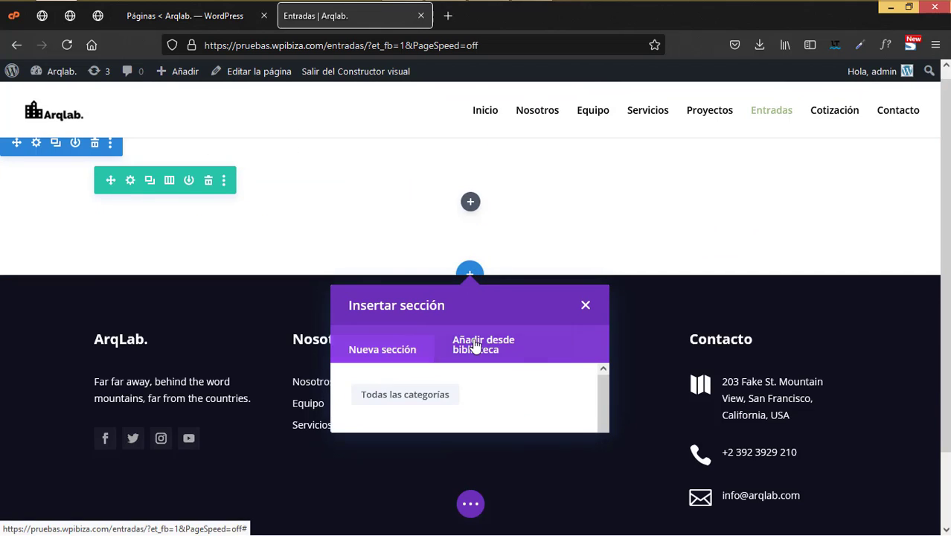
pyautogui.scroll(-2, 455, 390)
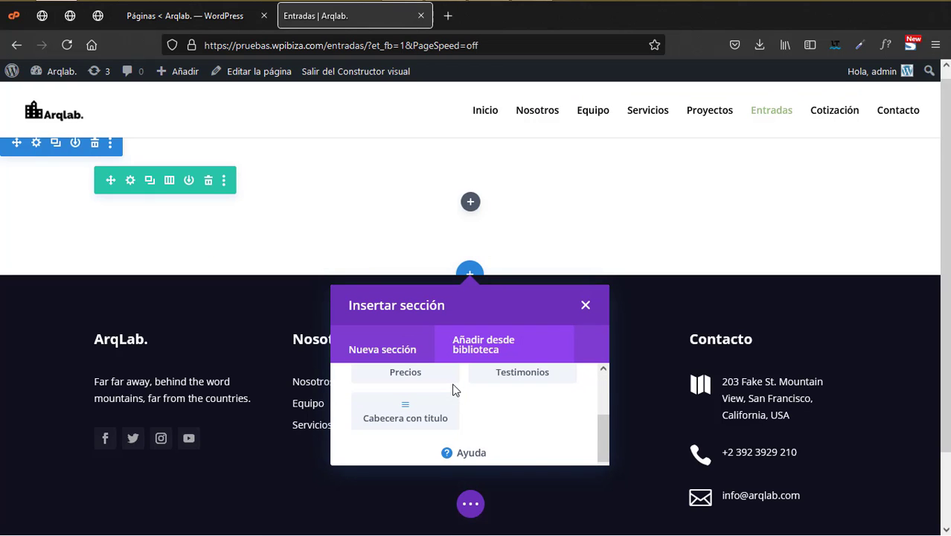
pyautogui.click(408, 419)
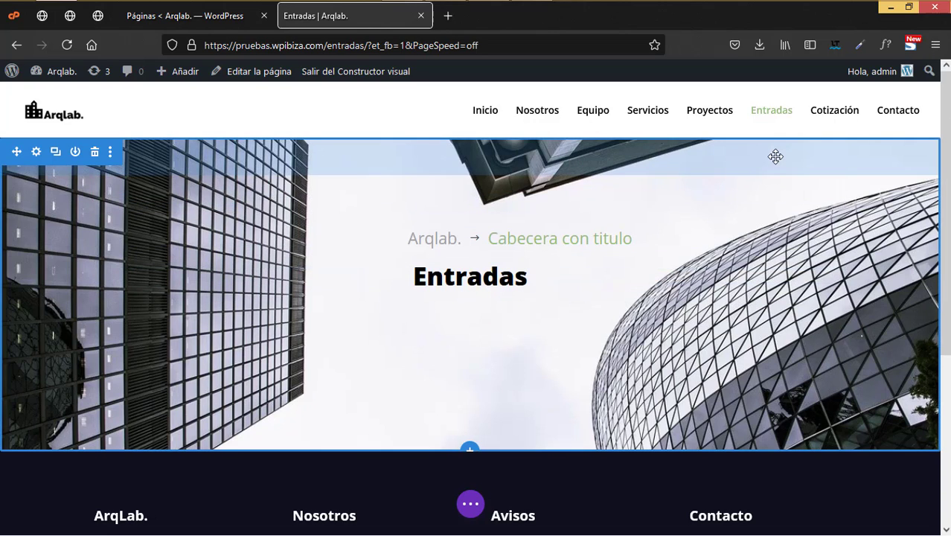
# Insert a regular section below the header with a row of two columns, three-quarters and one-quarter wide
pyautogui.click(470, 503)
pyautogui.scroll(-2, 350, 435)
pyautogui.scroll(2, 439, 244)
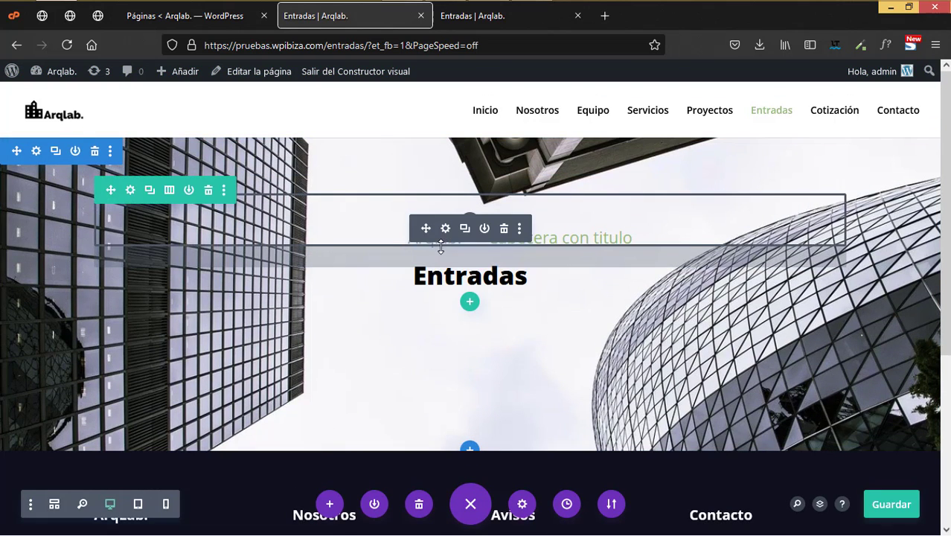
pyautogui.scroll(-2, 452, 420)
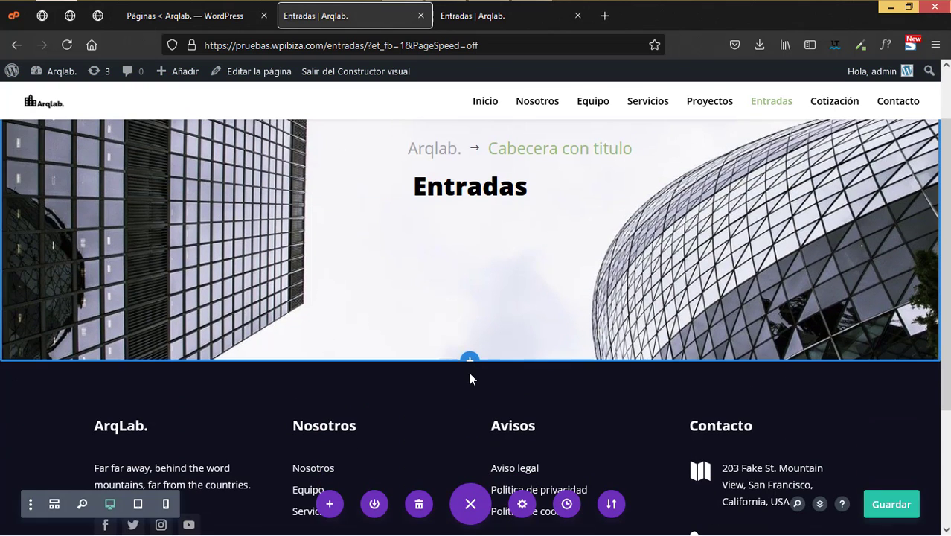
pyautogui.click(470, 356)
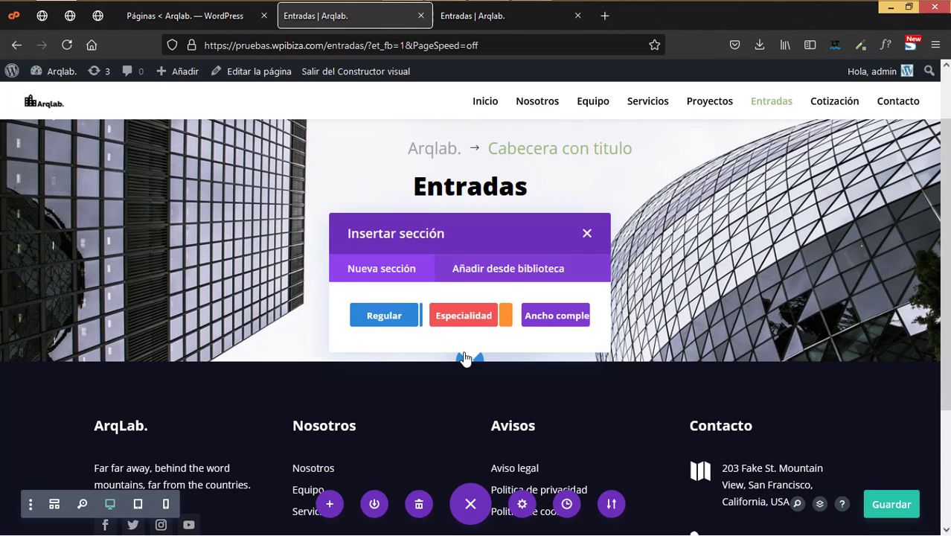
pyautogui.click(388, 315)
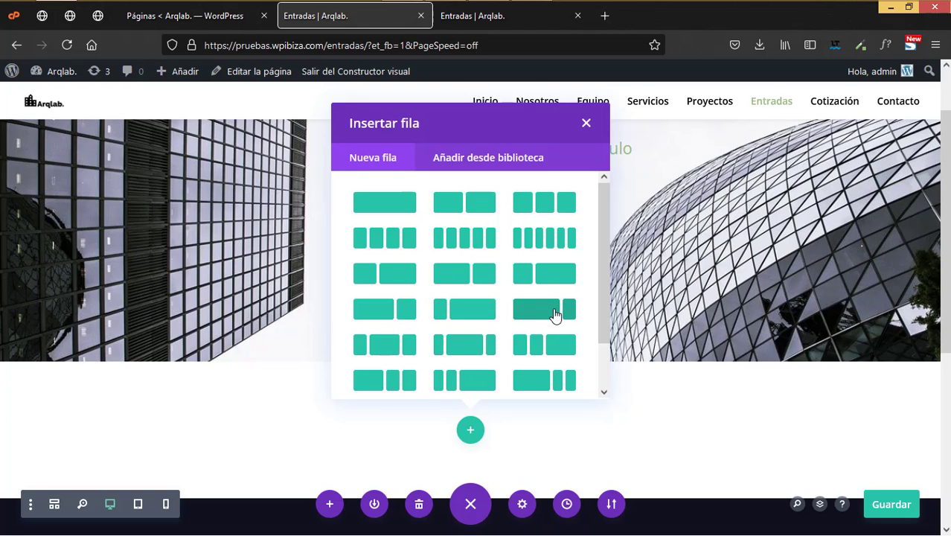
pyautogui.click(554, 314)
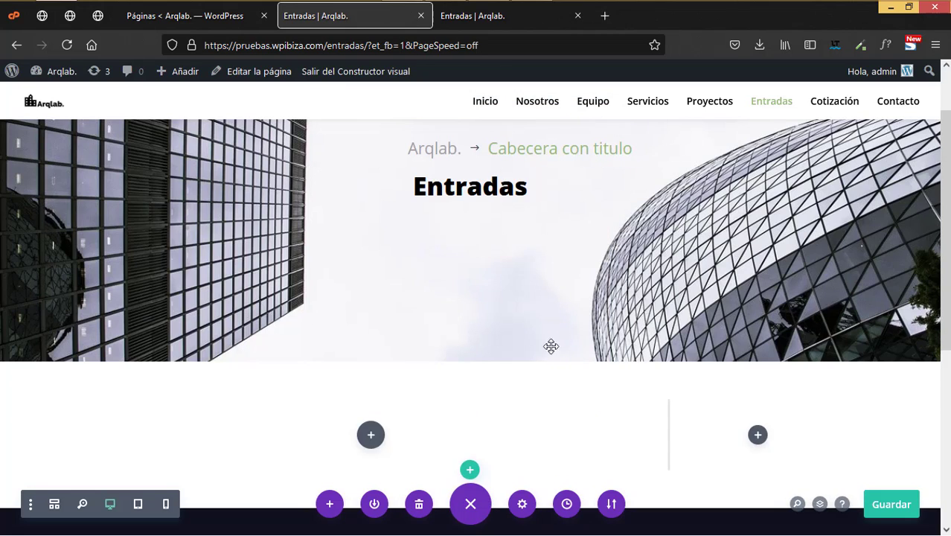
# Insert a Blog module in the wide column of the new row
pyautogui.scroll(2, 610, 399)
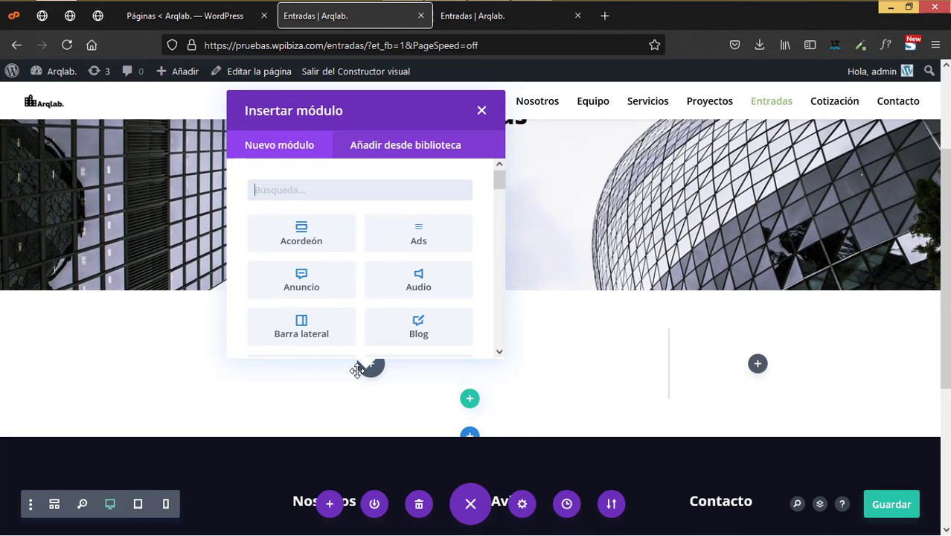
pyautogui.write('blog')
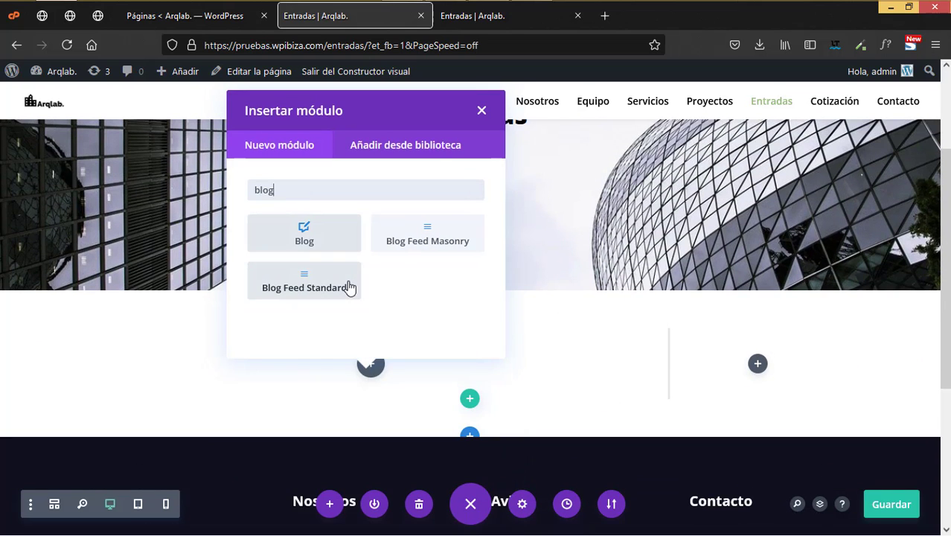
pyautogui.click(311, 240)
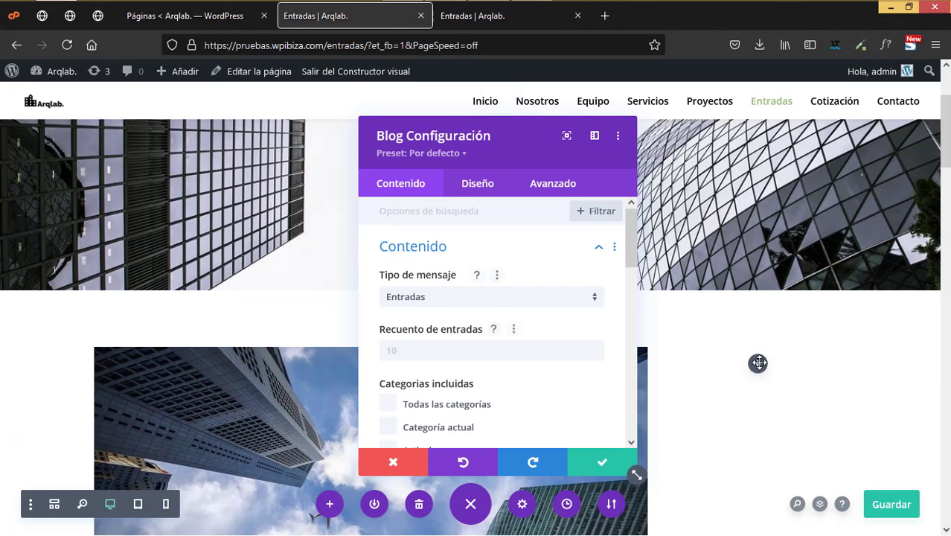
pyautogui.scroll(-2, 529, 346)
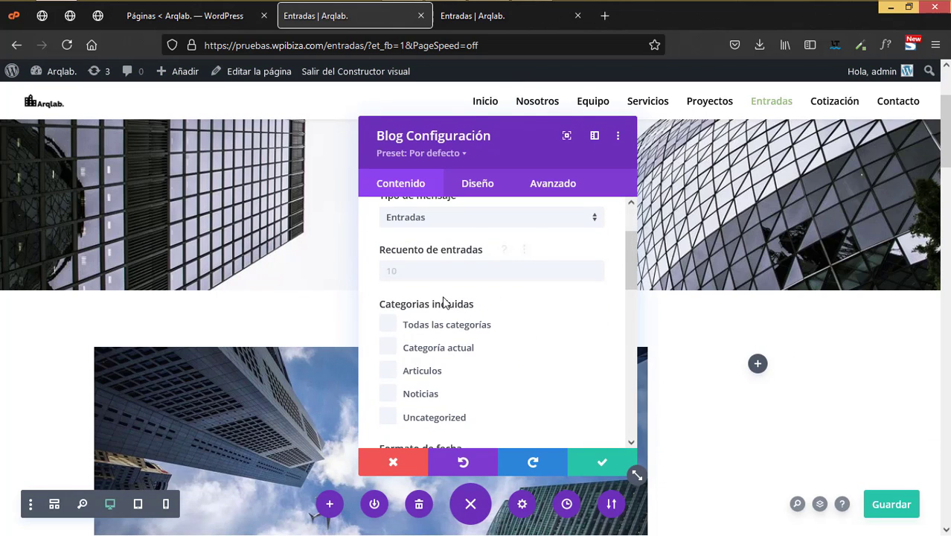
# Review the Blog module's content settings, including categories, date format and excerpt length, and the options for which post elements are shown
pyautogui.scroll(-2, 431, 265)
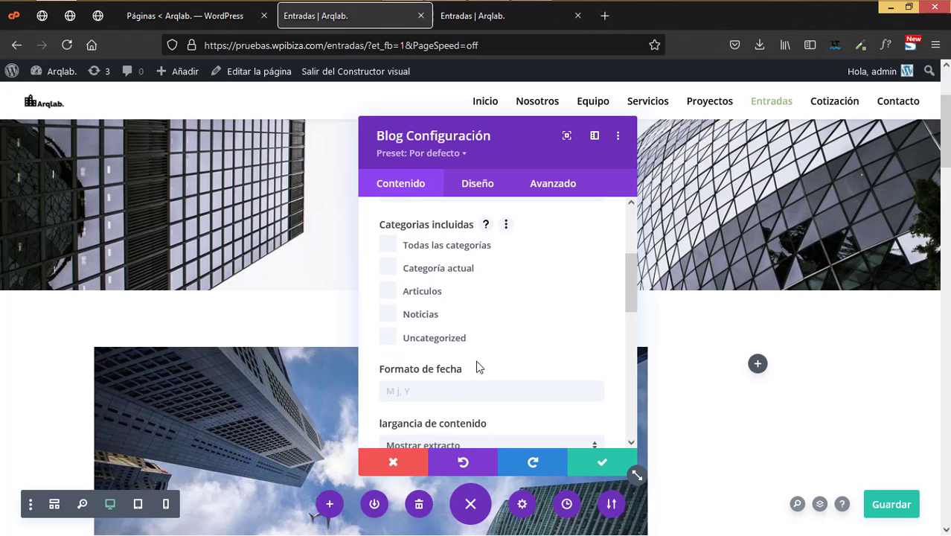
pyautogui.scroll(-2, 479, 366)
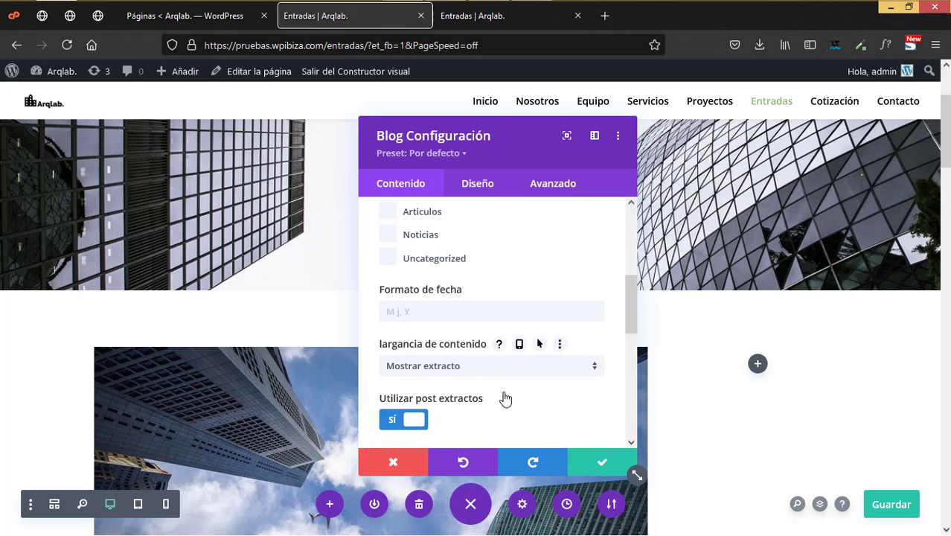
pyautogui.scroll(-4, 504, 396)
pyautogui.scroll(4, 503, 396)
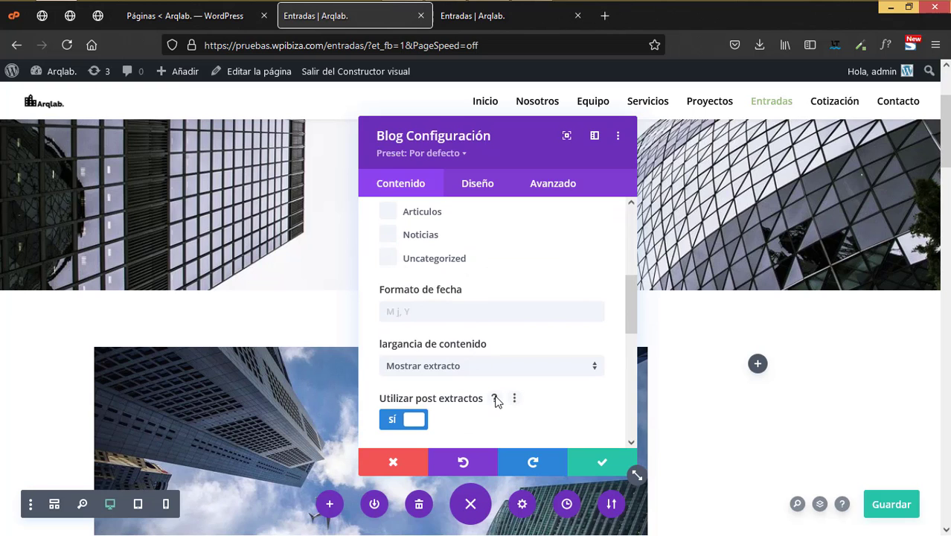
pyautogui.scroll(-2, 497, 403)
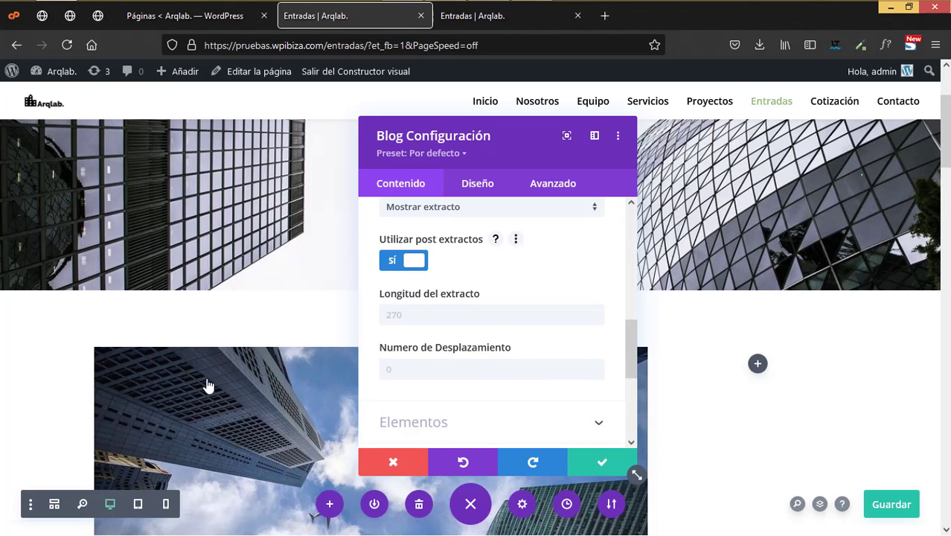
pyautogui.scroll(-1, 223, 384)
pyautogui.scroll(-1, 468, 379)
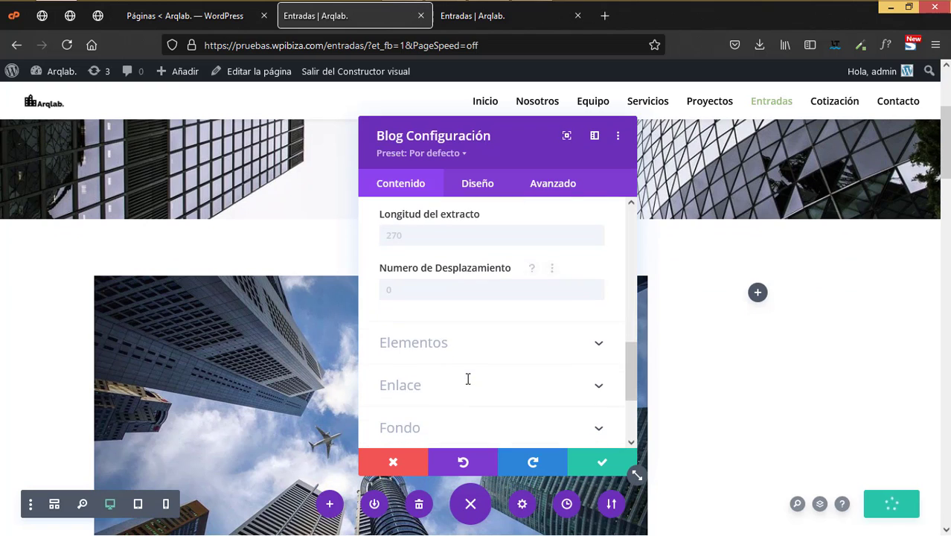
pyautogui.click(445, 353)
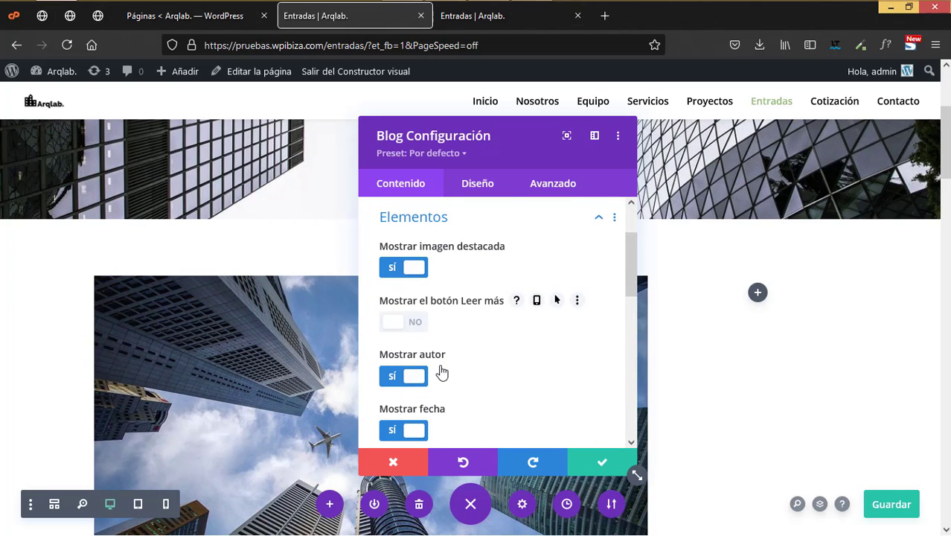
pyautogui.scroll(-2, 443, 370)
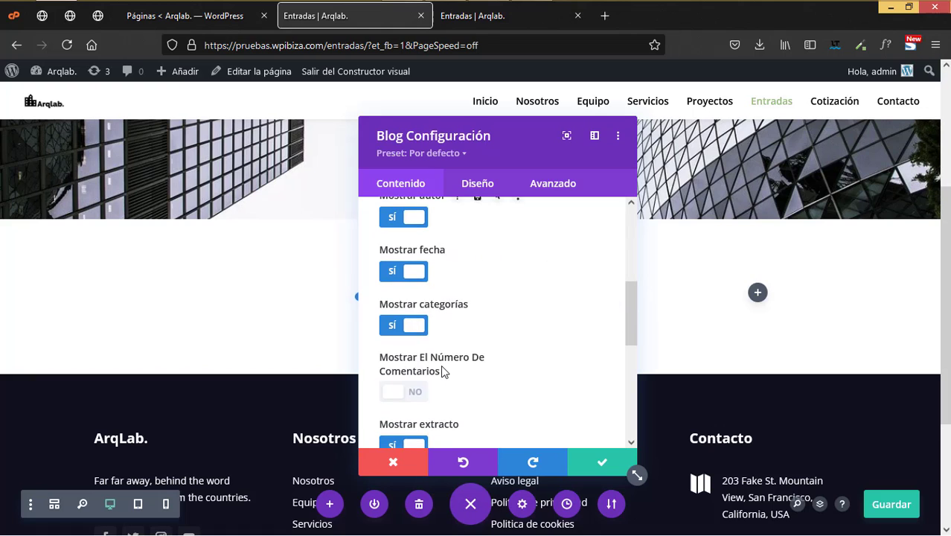
# Set the Blog module's layout to Rejilla
pyautogui.click(469, 192)
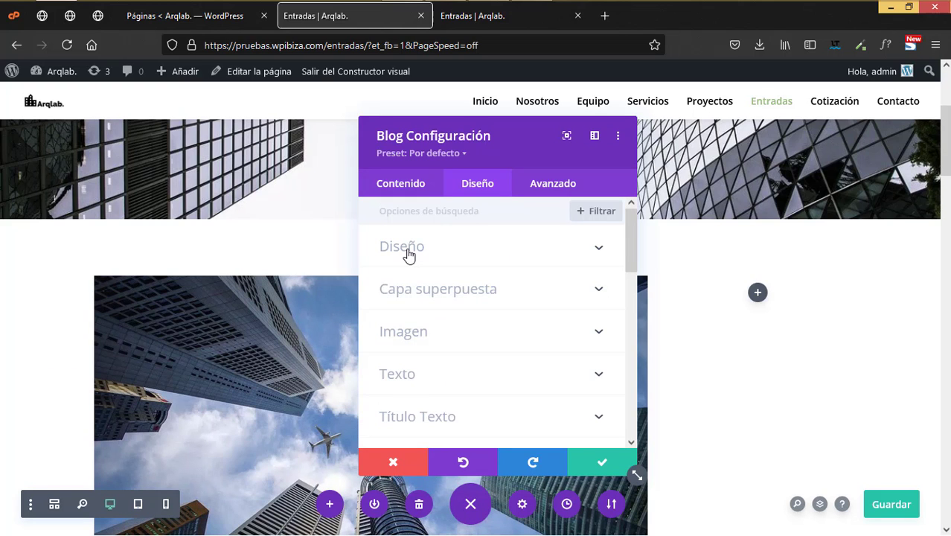
pyautogui.click(409, 252)
pyautogui.click(446, 307)
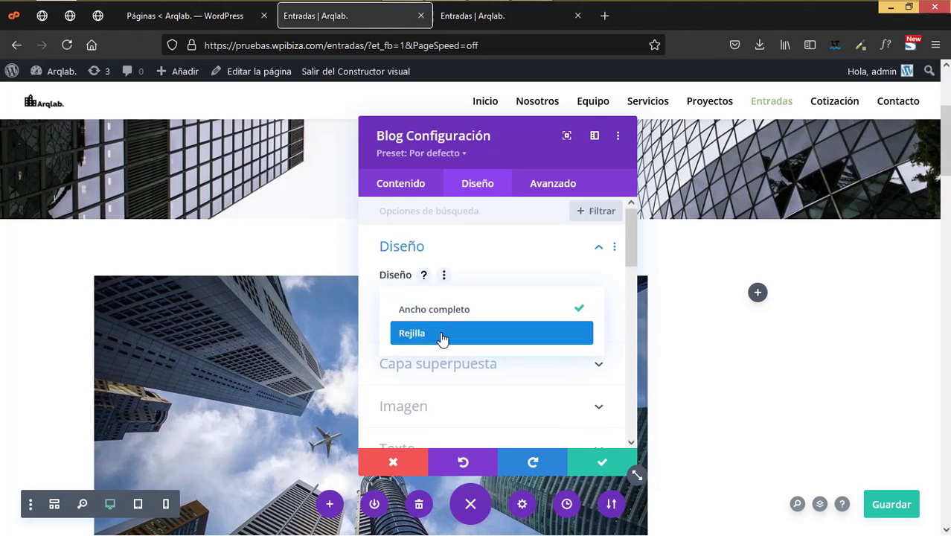
pyautogui.click(442, 334)
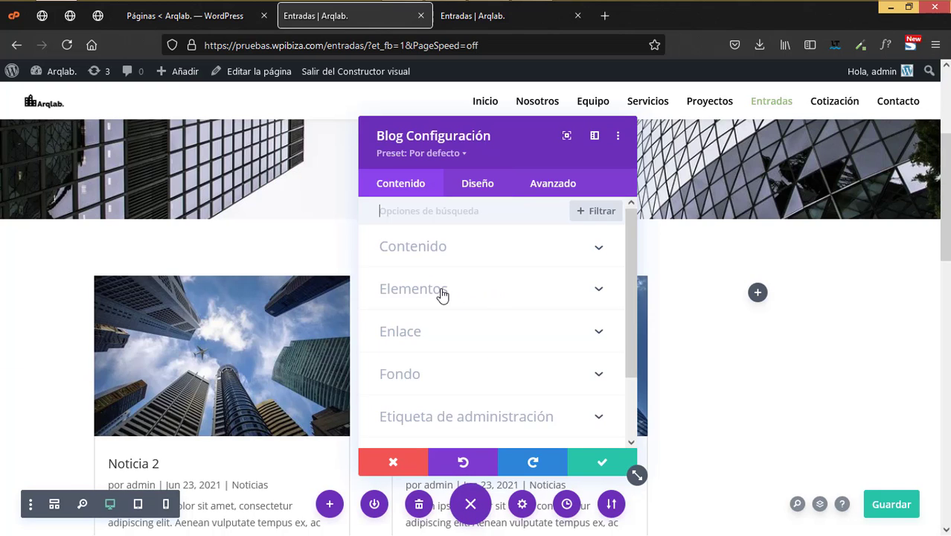
# Enable the Leer más button for the blog posts and check the cards in the page preview
pyautogui.click(442, 296)
pyautogui.scroll(-2, 474, 312)
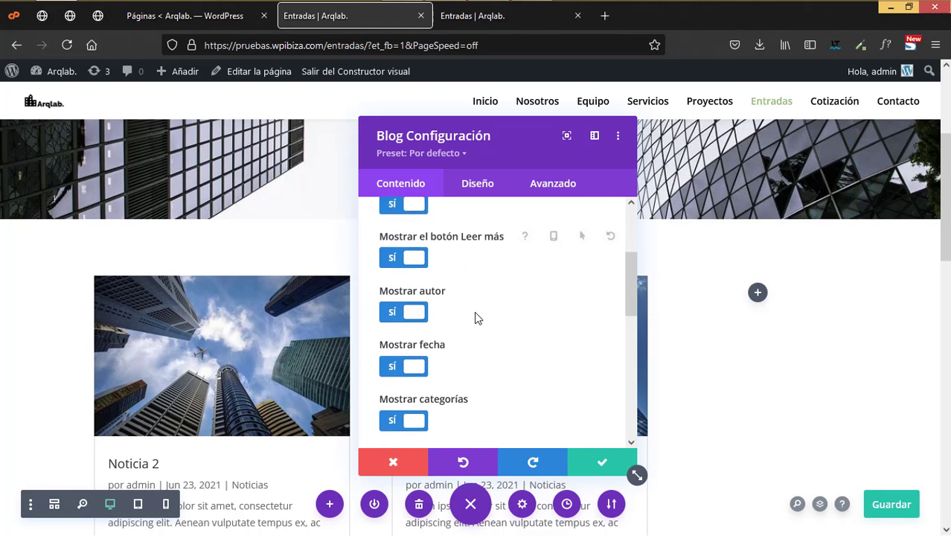
pyautogui.scroll(-3, 474, 311)
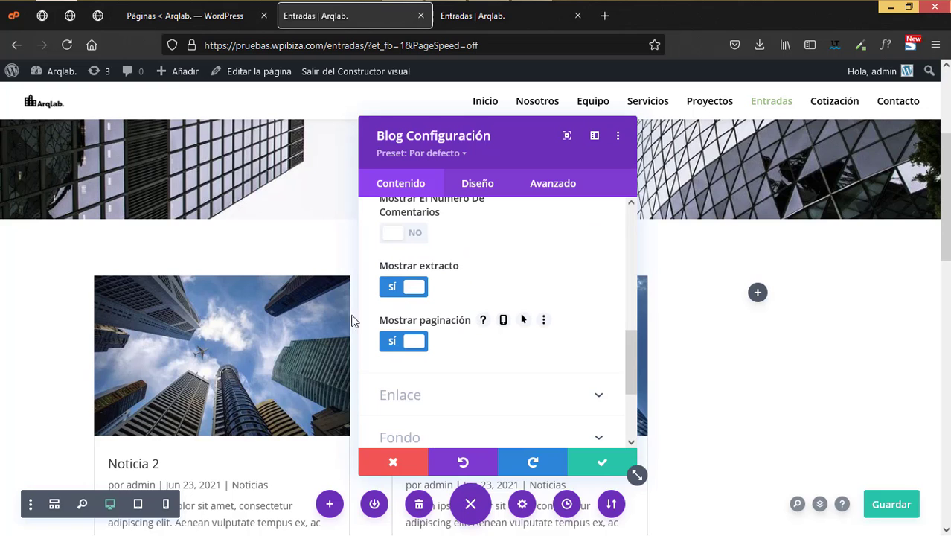
pyautogui.scroll(-4, 222, 365)
pyautogui.scroll(-2, 221, 364)
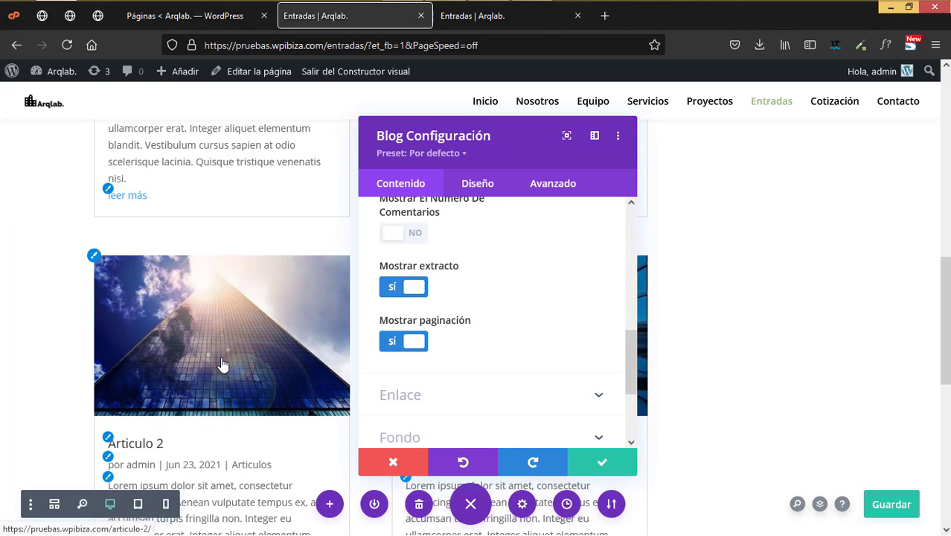
pyautogui.scroll(-4, 223, 361)
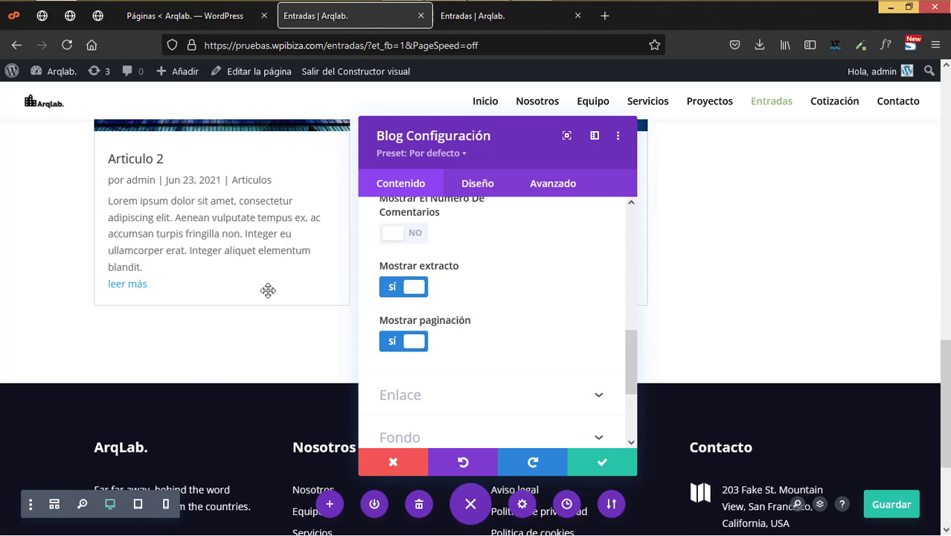
pyautogui.scroll(6, 187, 279)
pyautogui.scroll(1, 459, 330)
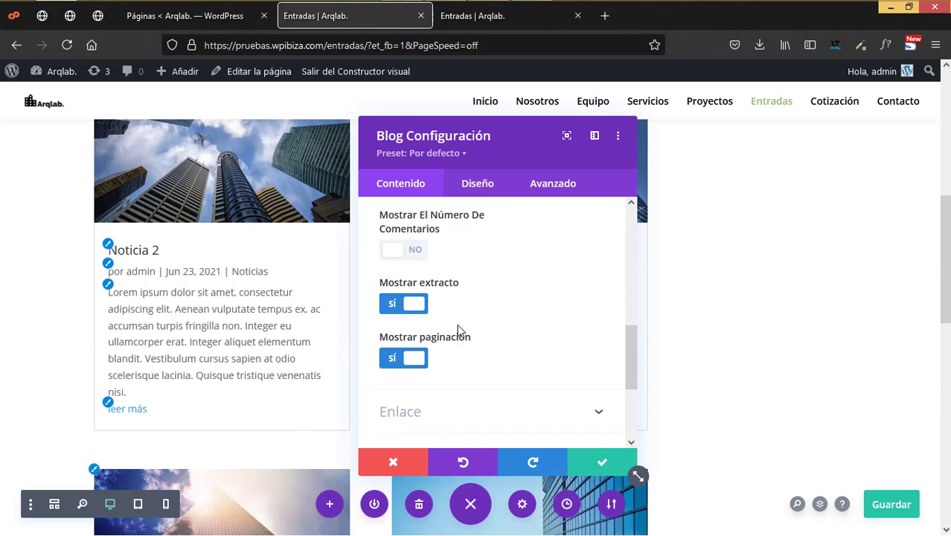
# Enable the display of the number of comments on the blog posts
pyautogui.scroll(2, 459, 331)
pyautogui.scroll(-3, 460, 331)
pyautogui.scroll(2, 457, 328)
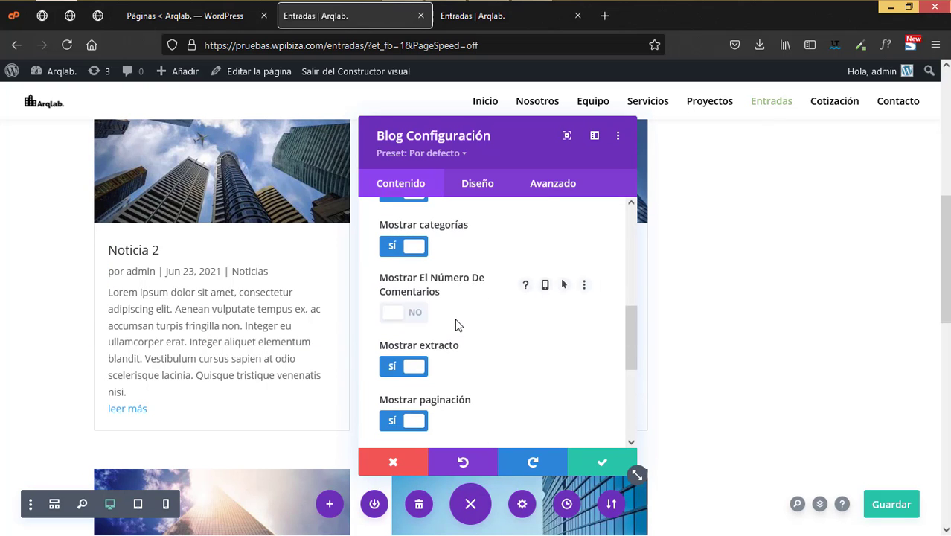
pyautogui.click(412, 318)
pyautogui.scroll(5, 457, 321)
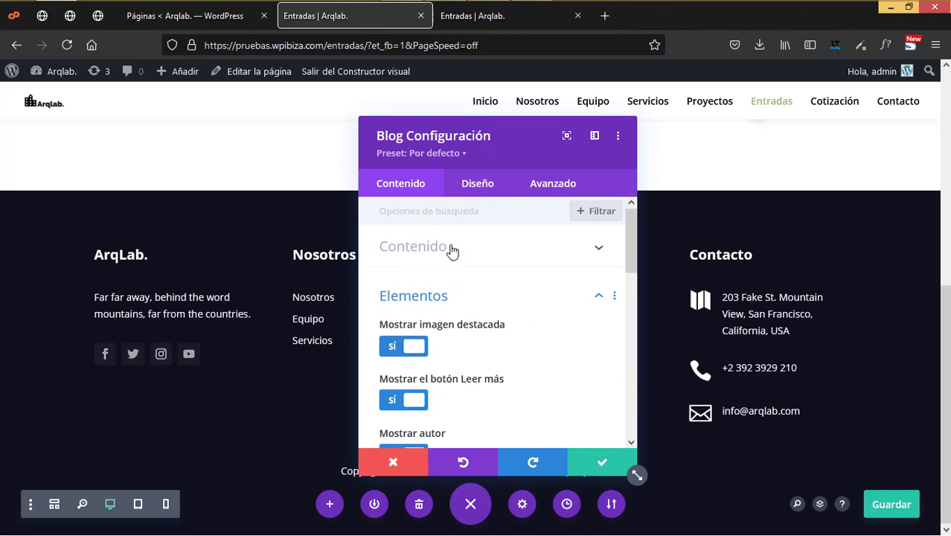
# Look through the Blog module's remaining content and design option groups, including the image border settings
pyautogui.click(452, 250)
pyautogui.click(450, 250)
pyautogui.scroll(-2, 474, 297)
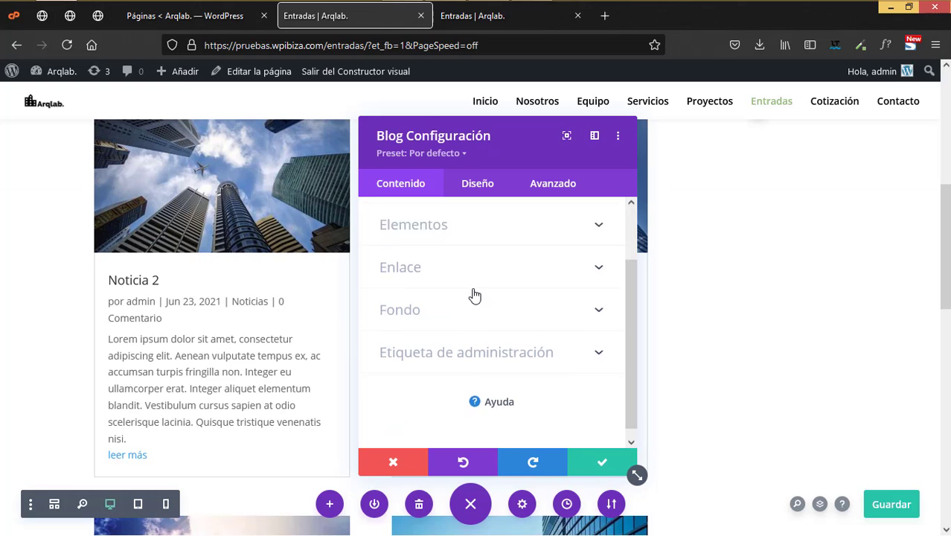
pyautogui.scroll(2, 474, 296)
pyautogui.click(483, 182)
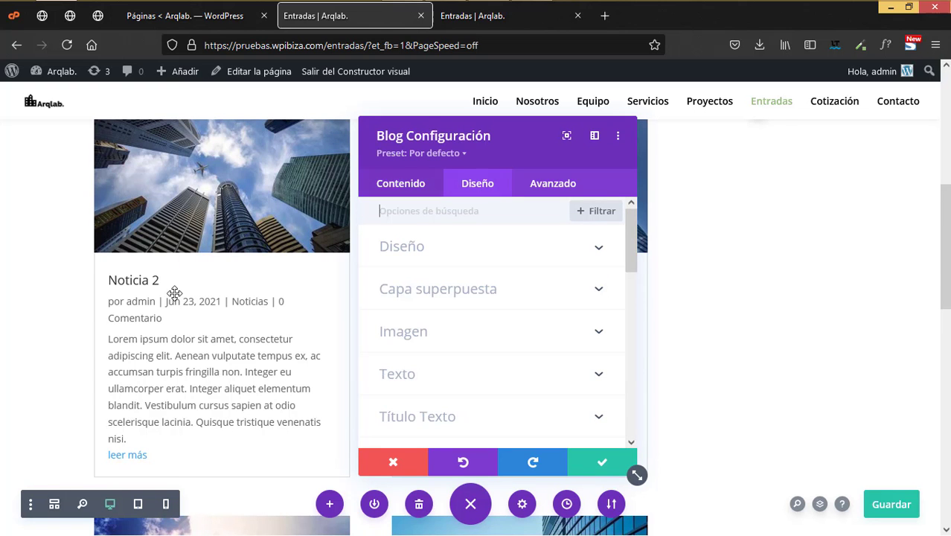
pyautogui.scroll(3, 174, 293)
pyautogui.scroll(-2, 374, 298)
pyautogui.scroll(-2, 394, 335)
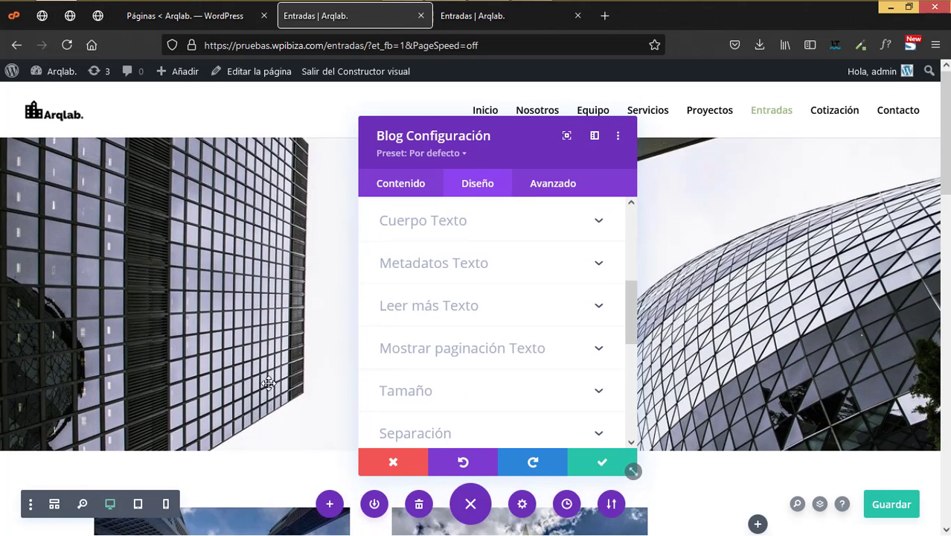
pyautogui.scroll(3, 398, 308)
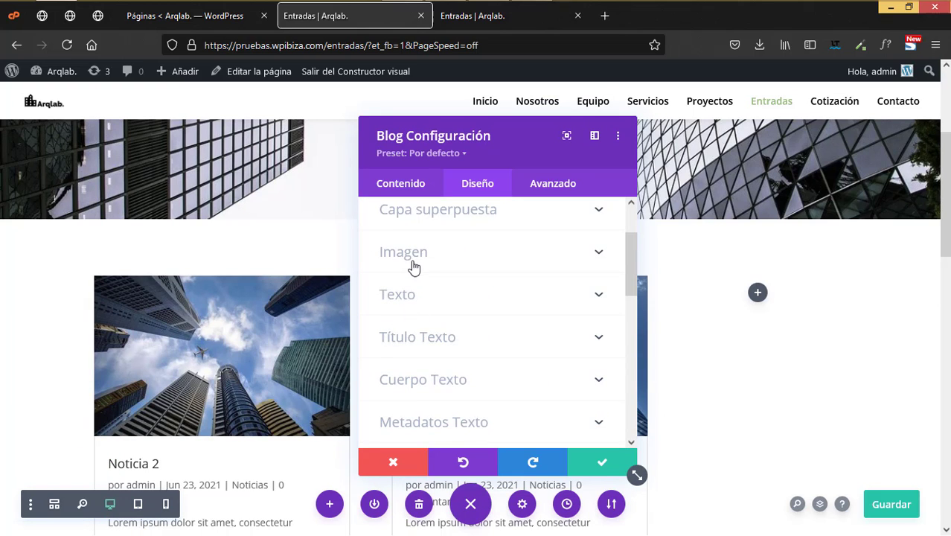
pyautogui.click(414, 265)
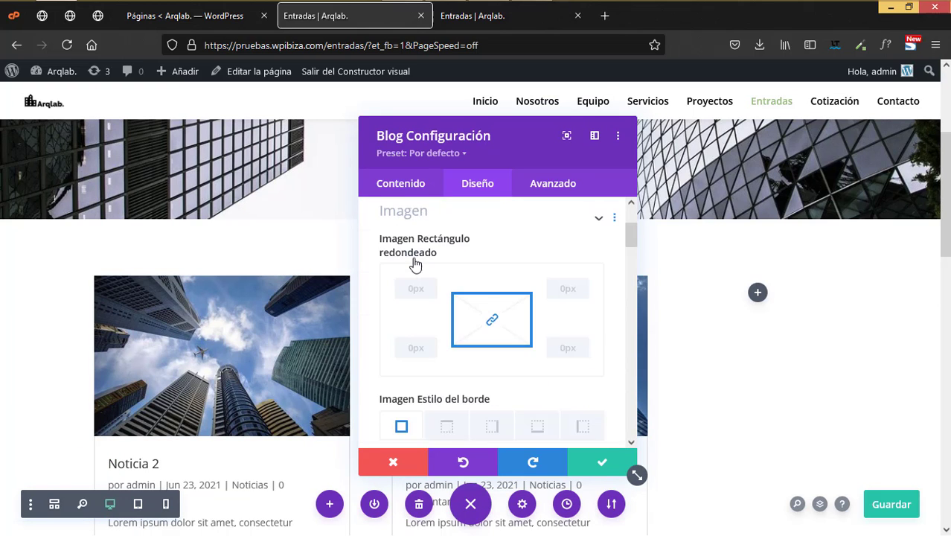
pyautogui.scroll(2, 430, 295)
# Enable the featured image overlay on the blog posts with a white overlay icon
pyautogui.click(430, 295)
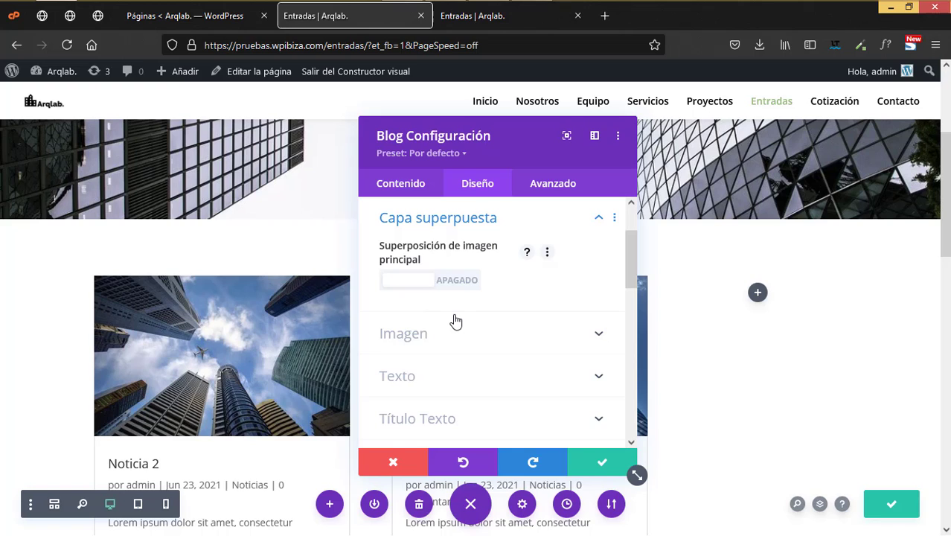
pyautogui.click(435, 280)
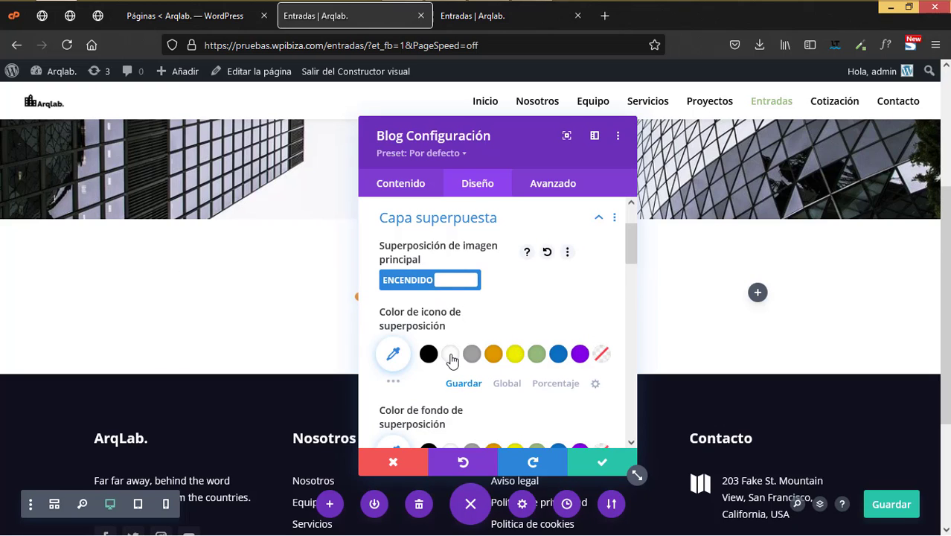
pyautogui.scroll(-4, 470, 394)
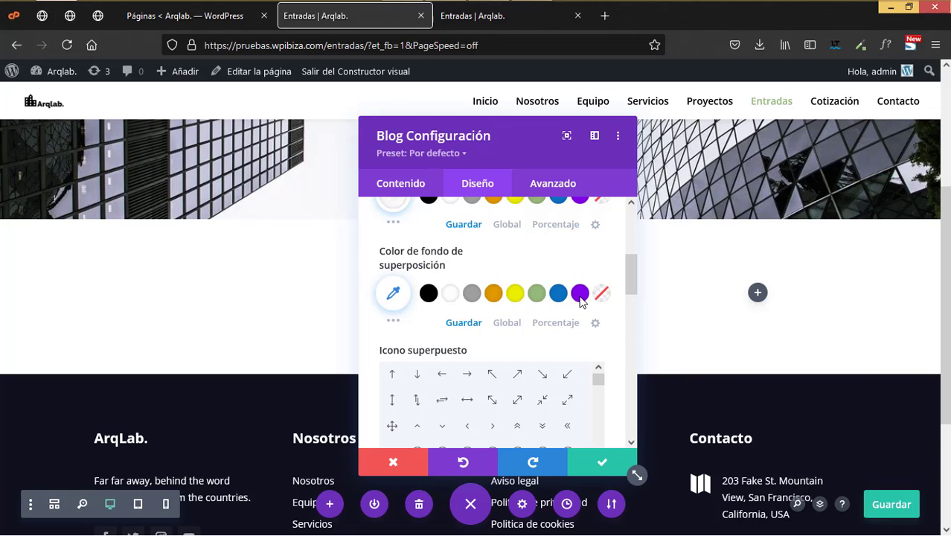
# Set the overlay background colour to #96BB7C with 0.72 opacity and look through the available overlay icons
pyautogui.click(397, 302)
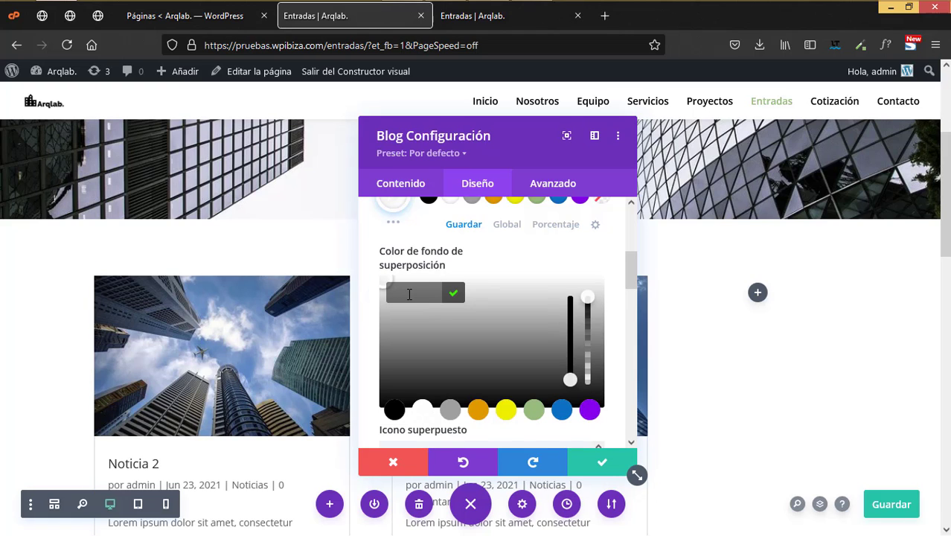
pyautogui.write('#96B87C')
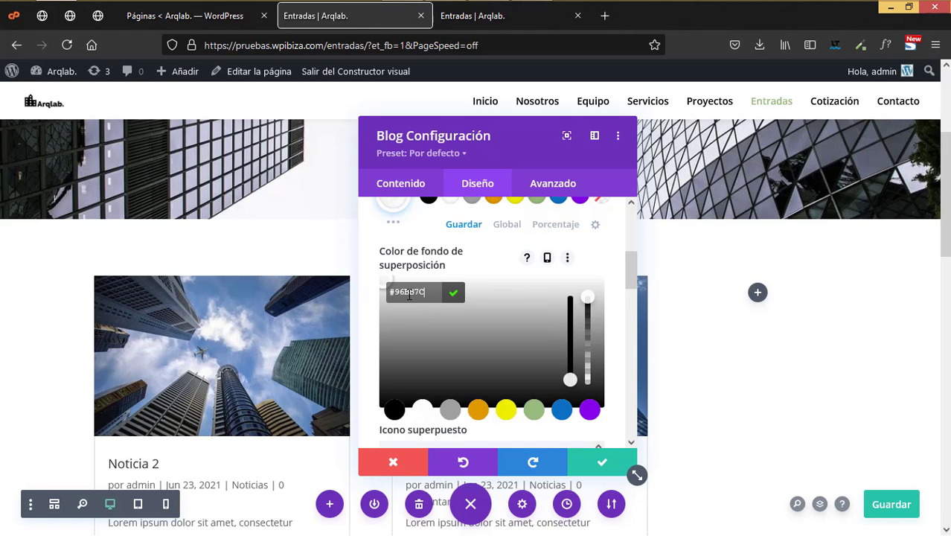
pyautogui.click(590, 321)
pyautogui.scroll(-2, 577, 357)
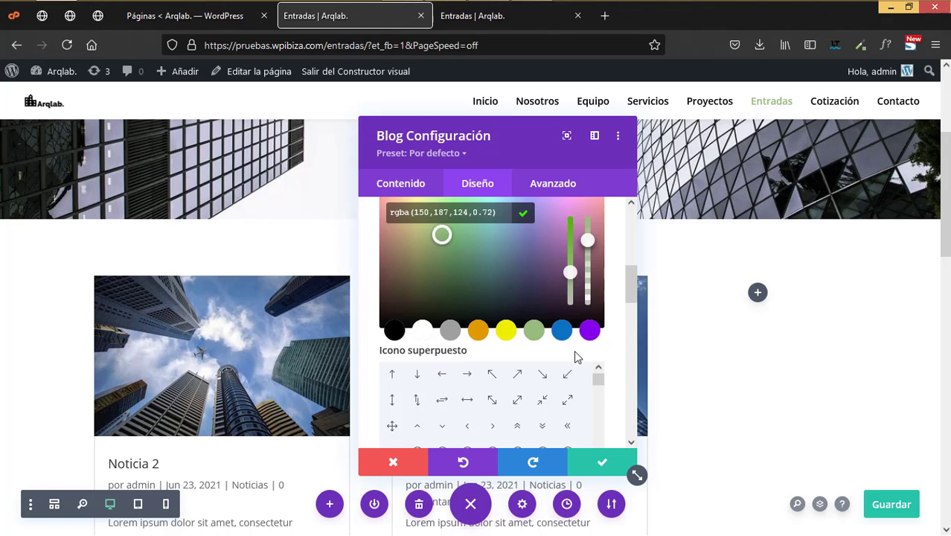
pyautogui.scroll(-2, 383, 305)
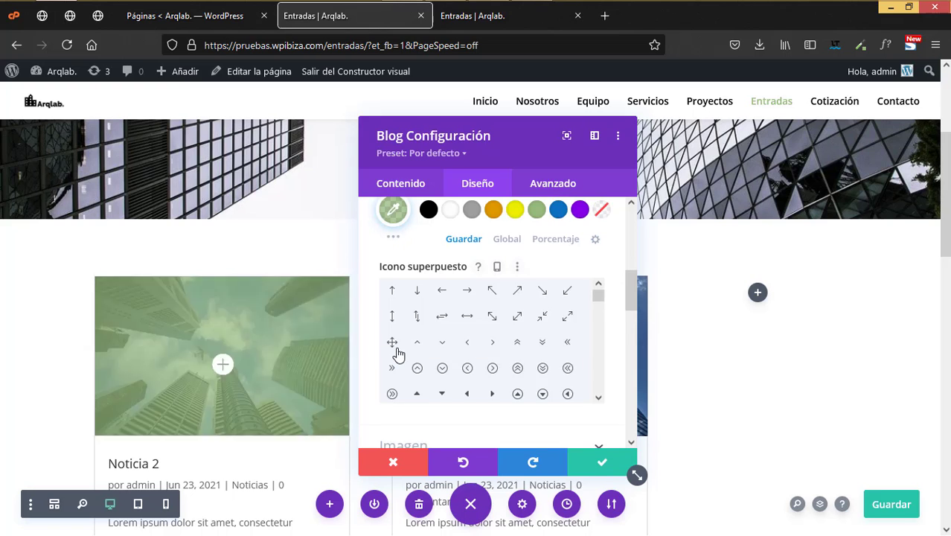
pyautogui.scroll(-5, 395, 353)
pyautogui.scroll(-3, 396, 353)
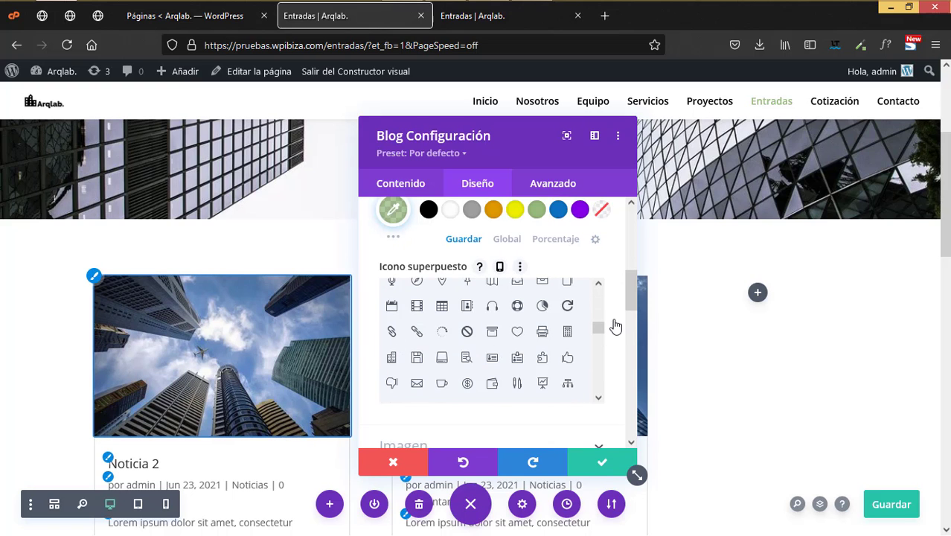
pyautogui.scroll(-1, 637, 296)
# Set the blog post titles' font weight to Semi Bold and centre their text
pyautogui.moveTo(637, 296); pyautogui.dragTo(565, 338)
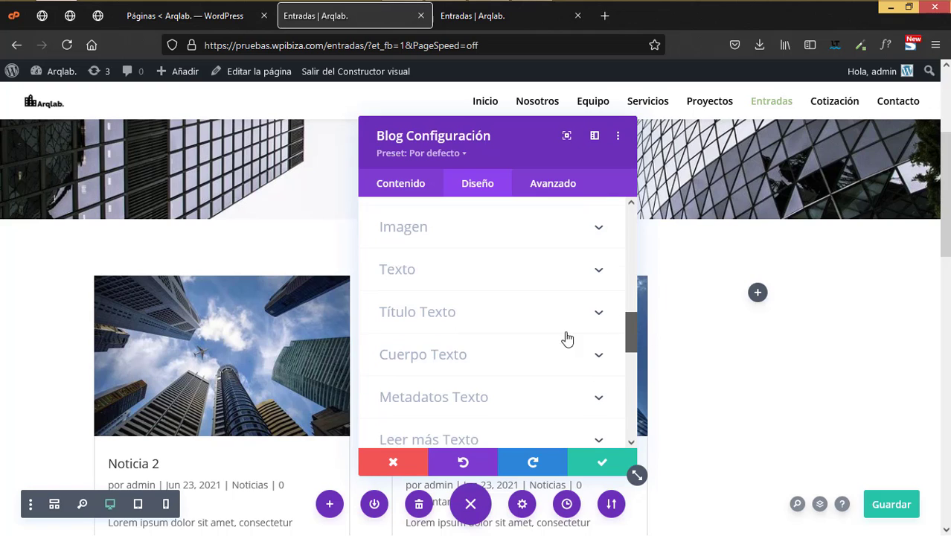
pyautogui.click(398, 320)
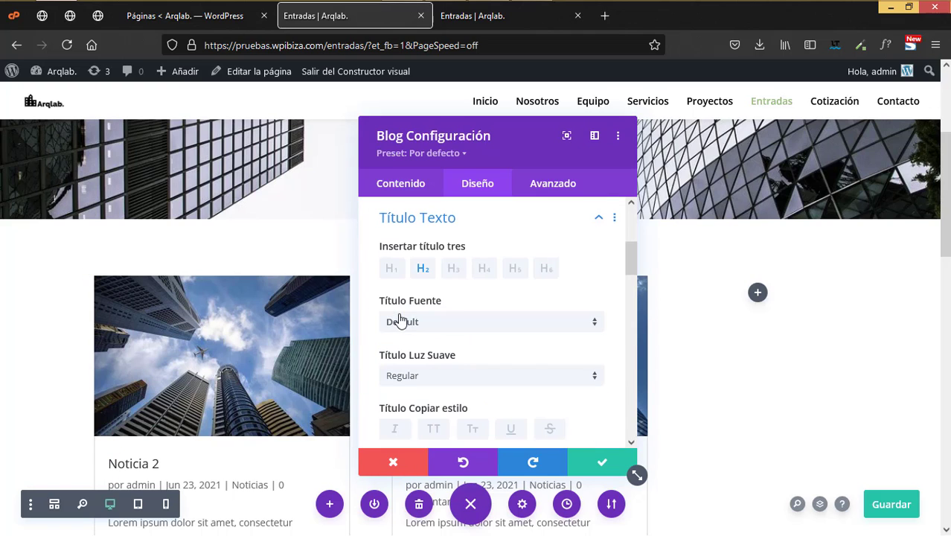
pyautogui.click(444, 382)
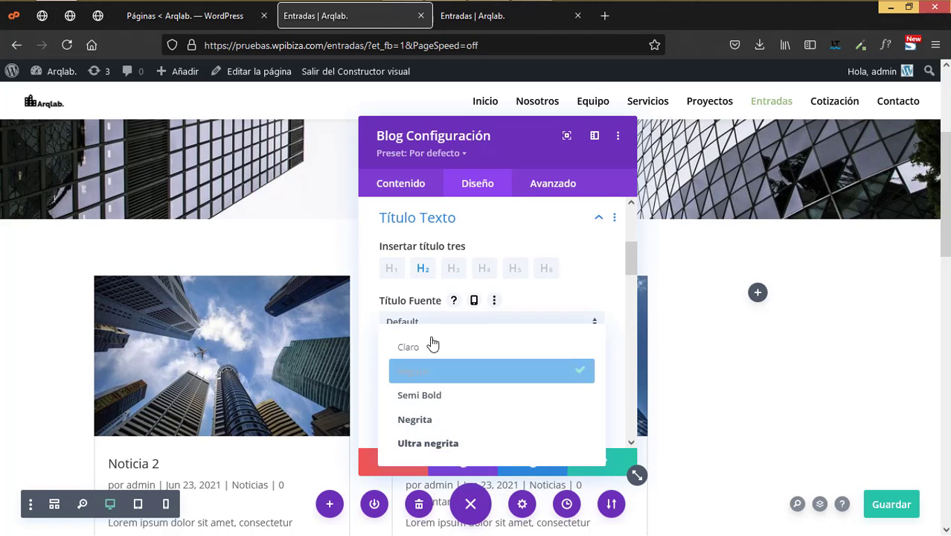
pyautogui.click(422, 402)
pyautogui.scroll(-2, 446, 395)
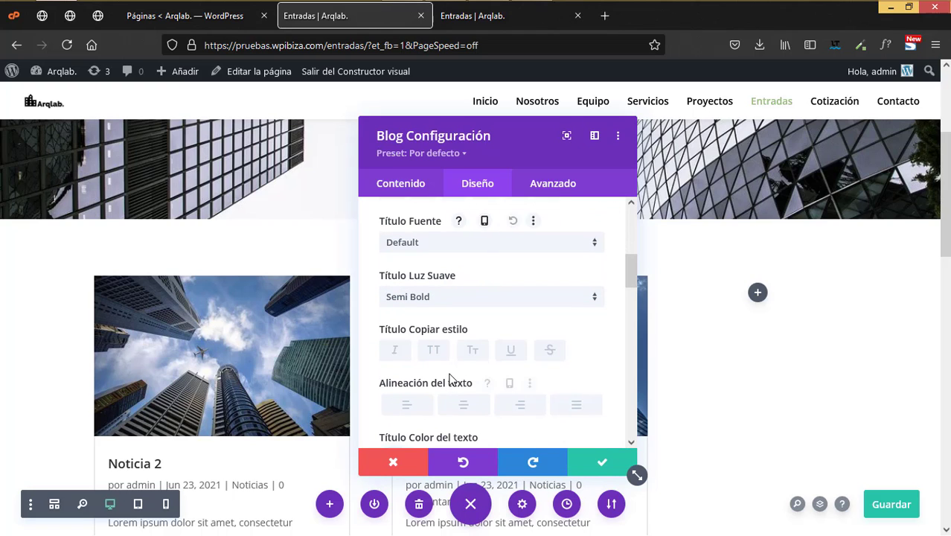
pyautogui.click(469, 409)
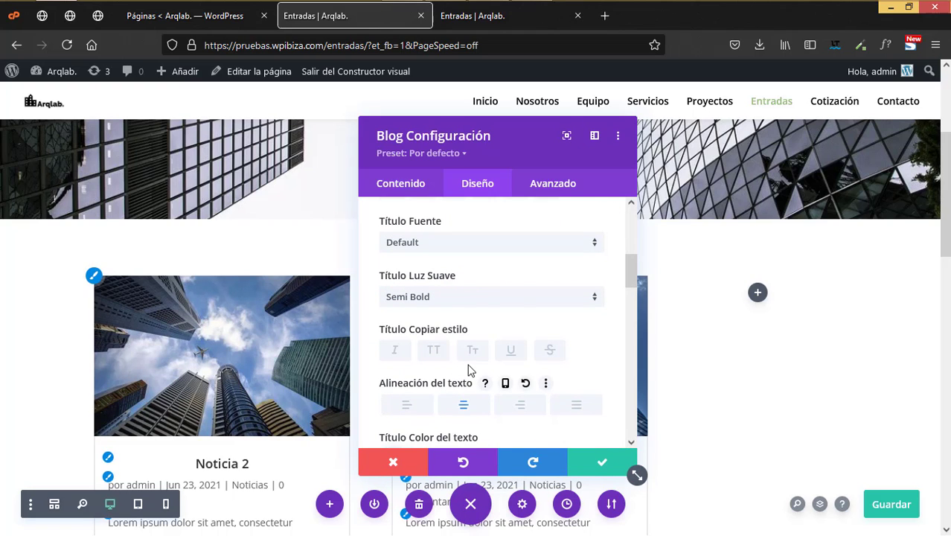
# Centre the body text of the blog posts
pyautogui.scroll(-5, 451, 365)
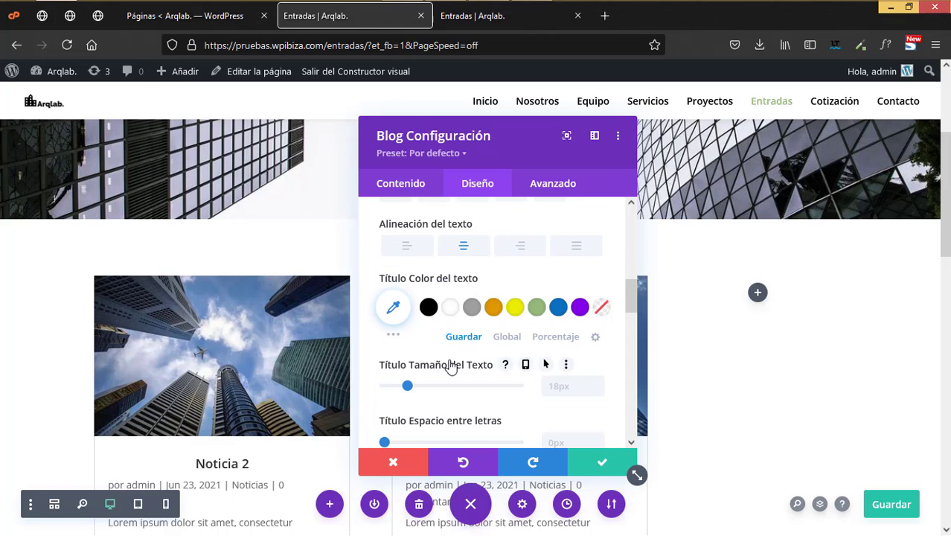
pyautogui.scroll(-5, 450, 365)
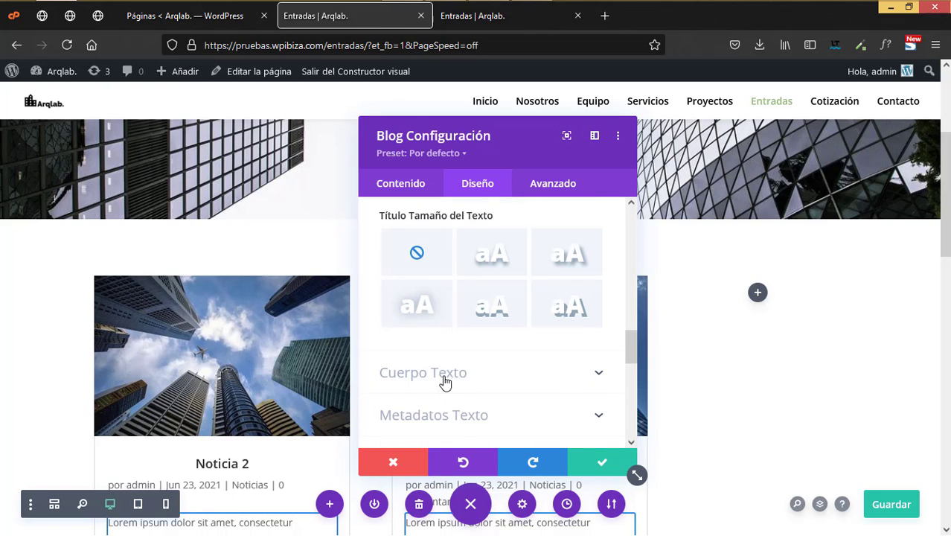
pyautogui.click(444, 376)
pyautogui.scroll(-3, 443, 366)
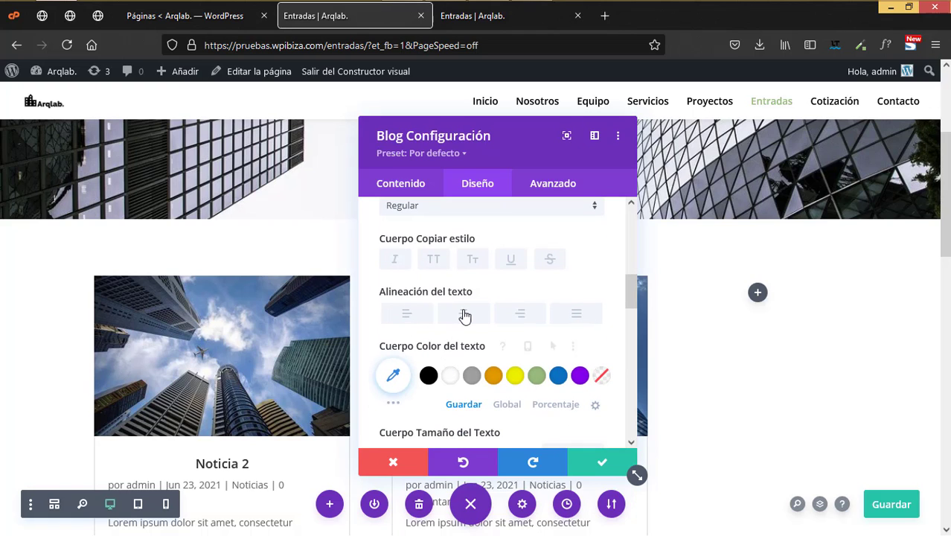
pyautogui.scroll(-5, 480, 372)
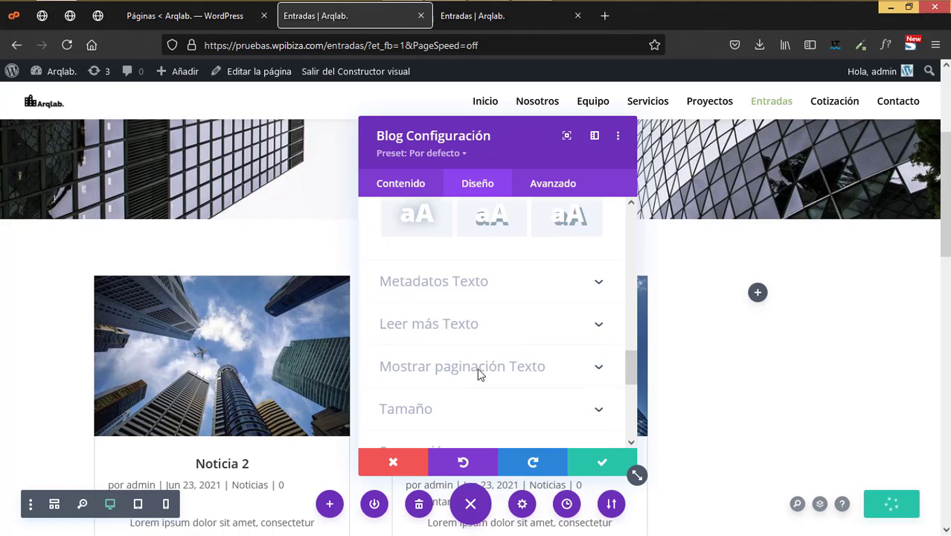
# Centre the blog posts' metadata text and set its colour to #96BB7C
pyautogui.click(459, 287)
pyautogui.scroll(-2, 467, 376)
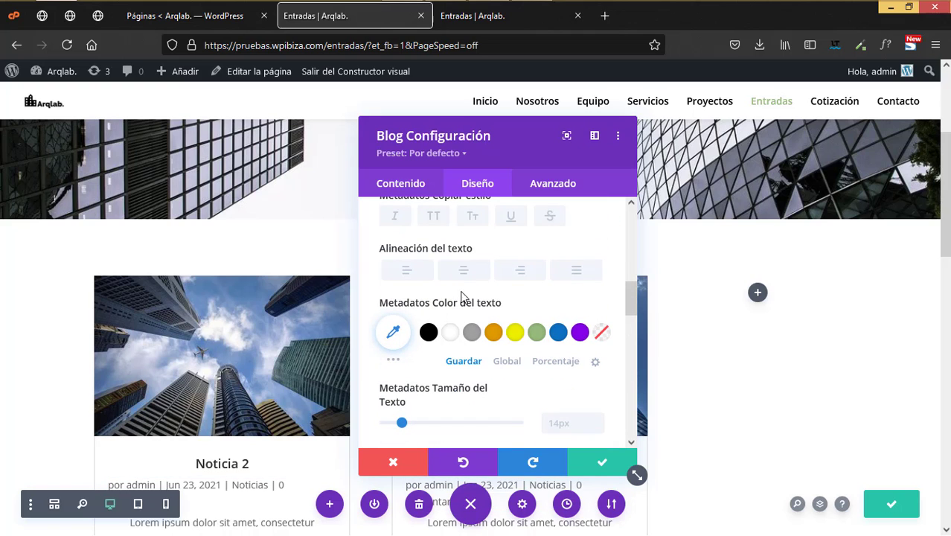
pyautogui.click(465, 271)
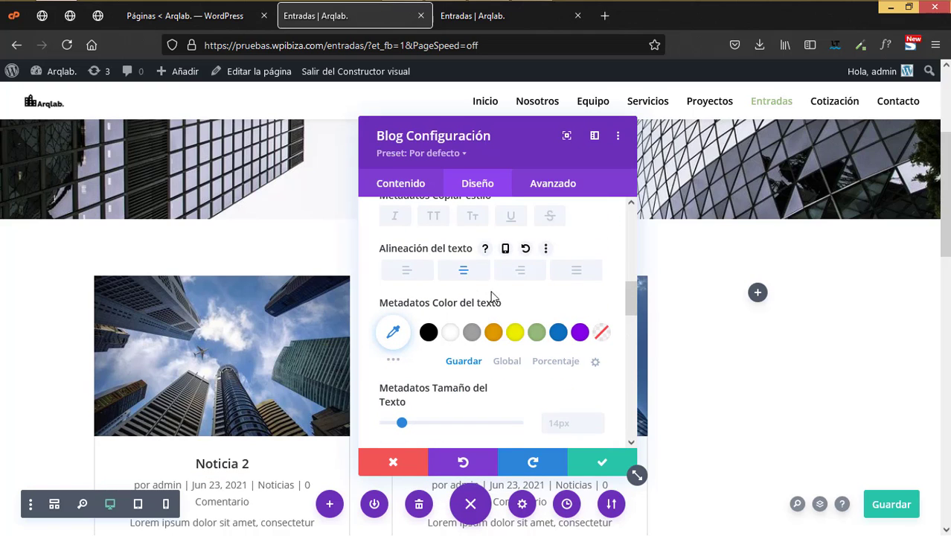
pyautogui.click(536, 333)
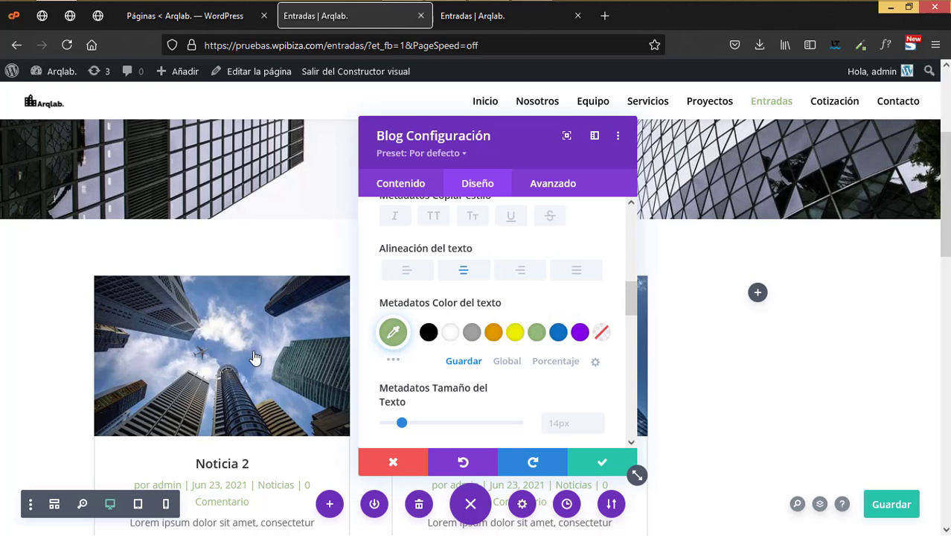
pyautogui.scroll(-2, 253, 358)
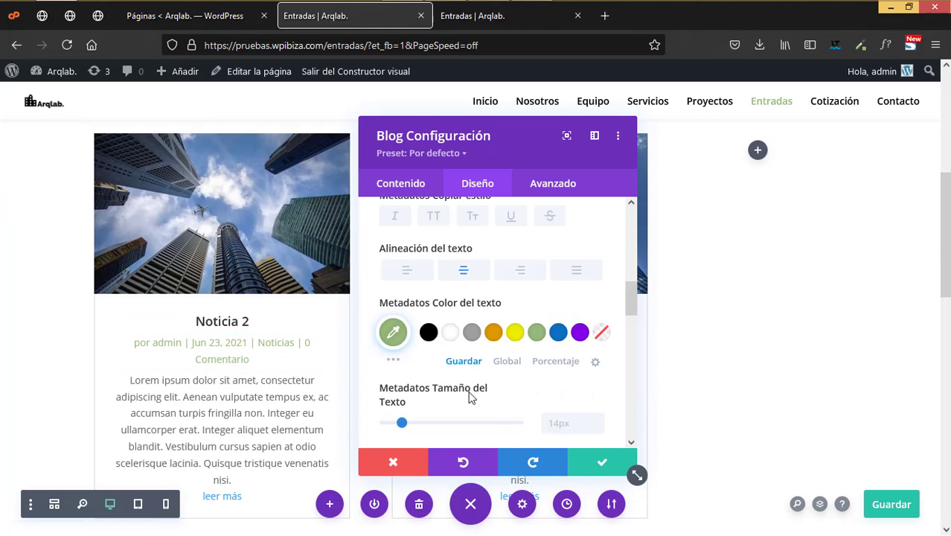
# Set the text colour of the blog posts' "leer más" links to #96BB7C
pyautogui.scroll(-10, 535, 374)
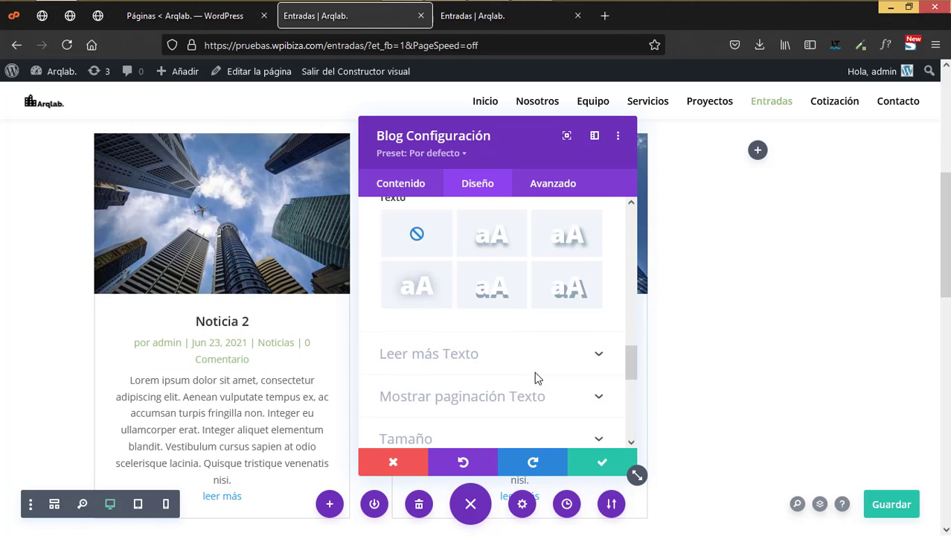
pyautogui.click(459, 356)
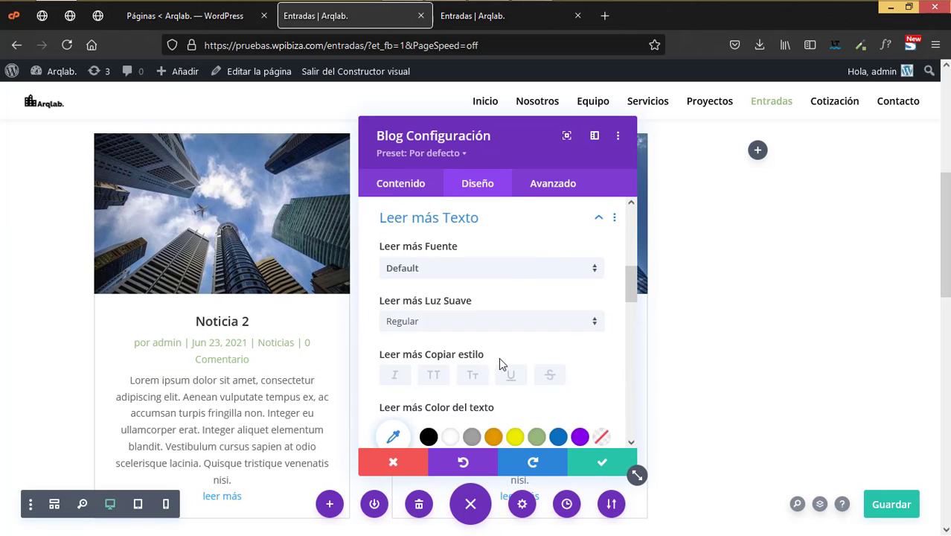
pyautogui.scroll(-3, 498, 358)
pyautogui.scroll(-5, 461, 287)
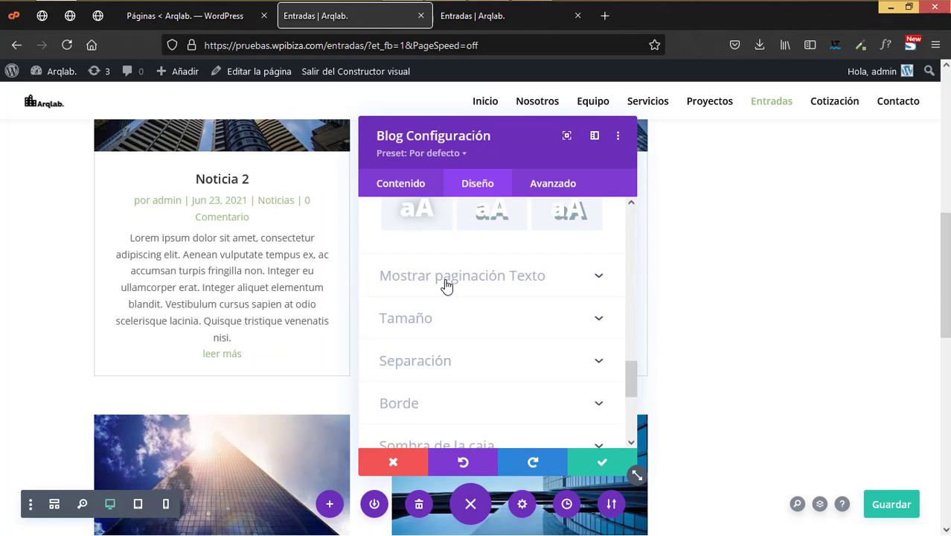
# Set the blog pagination text colour to #96BB7C
pyautogui.click(445, 282)
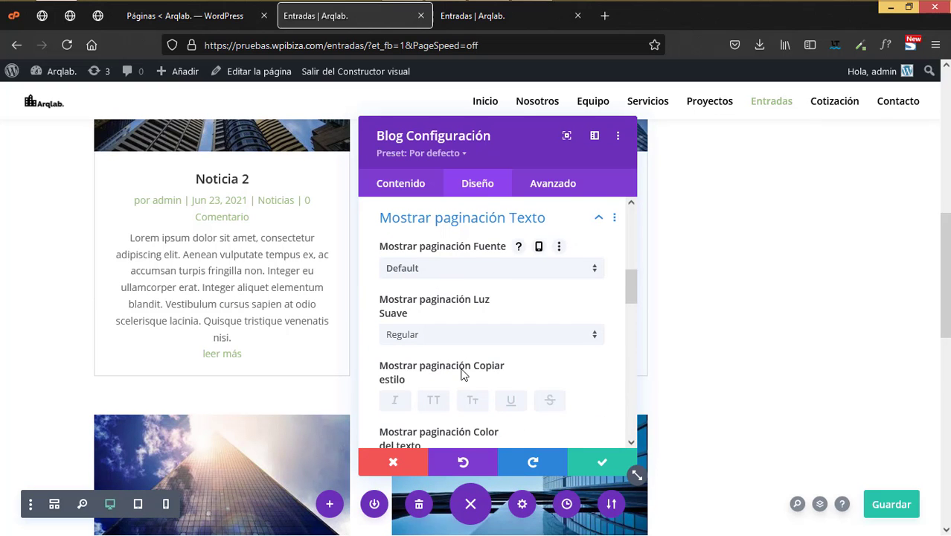
pyautogui.scroll(-6, 462, 374)
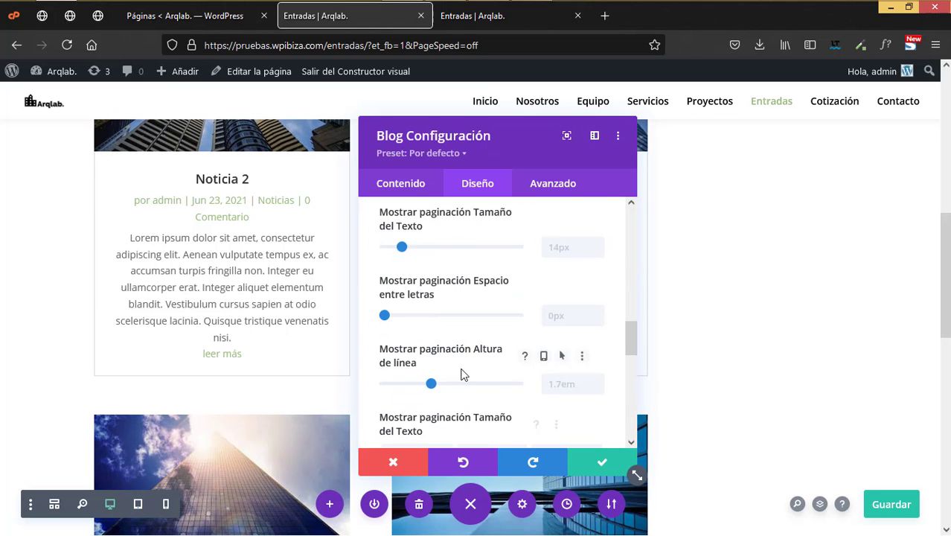
pyautogui.scroll(3, 458, 372)
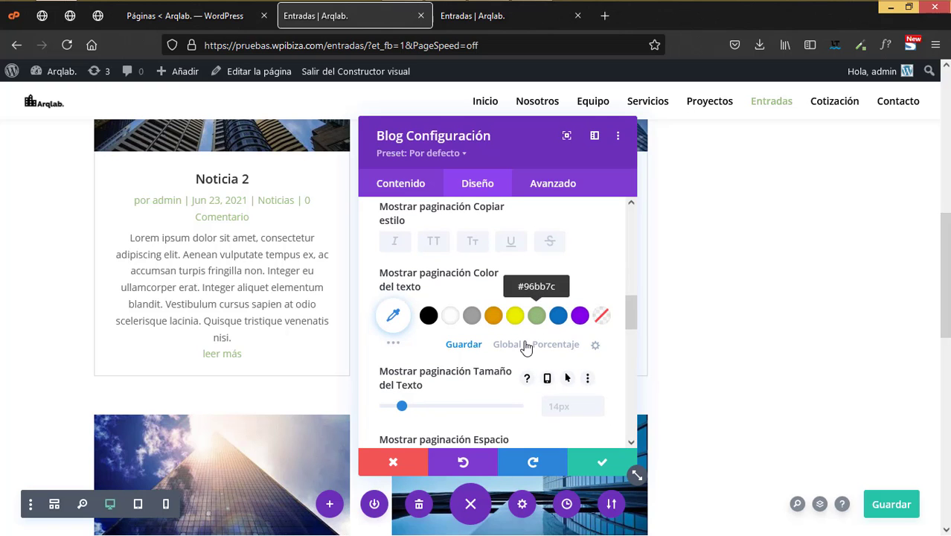
# Apply the Doblez animation to the Blog module and save the module's settings
pyautogui.scroll(-6, 512, 376)
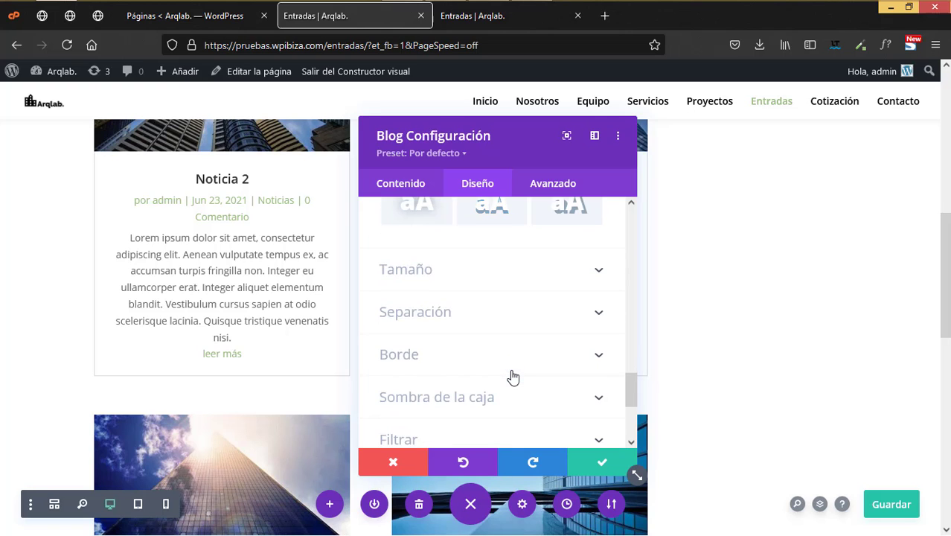
pyautogui.scroll(-2, 513, 377)
pyautogui.scroll(-3, 512, 378)
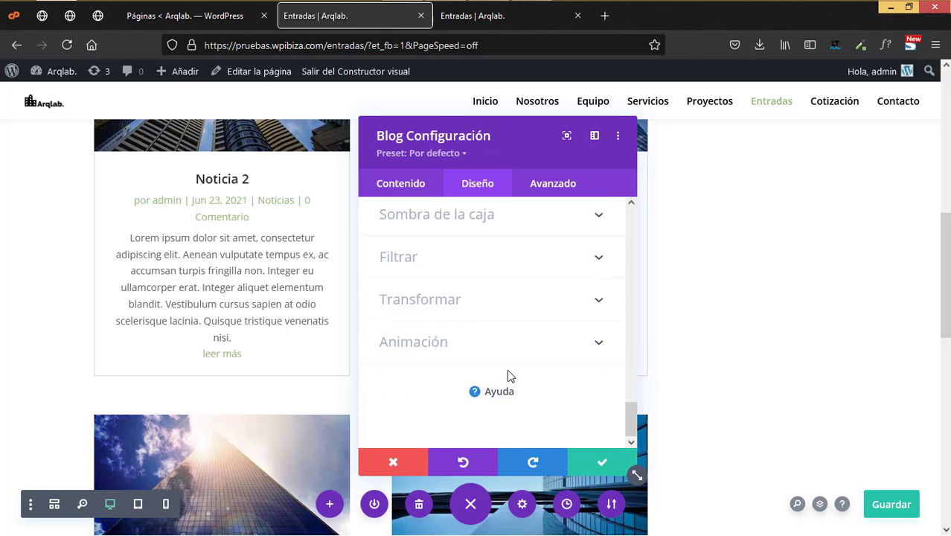
pyautogui.click(424, 340)
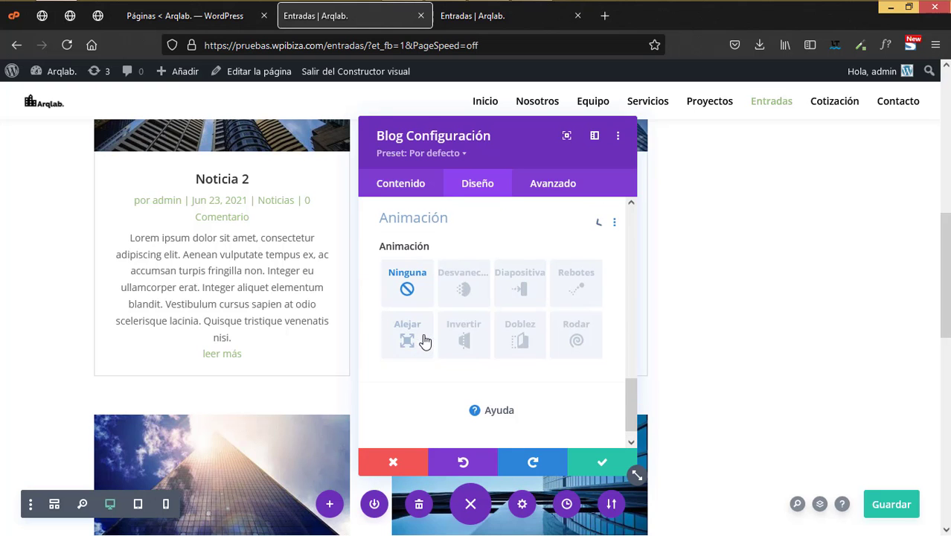
pyautogui.click(524, 340)
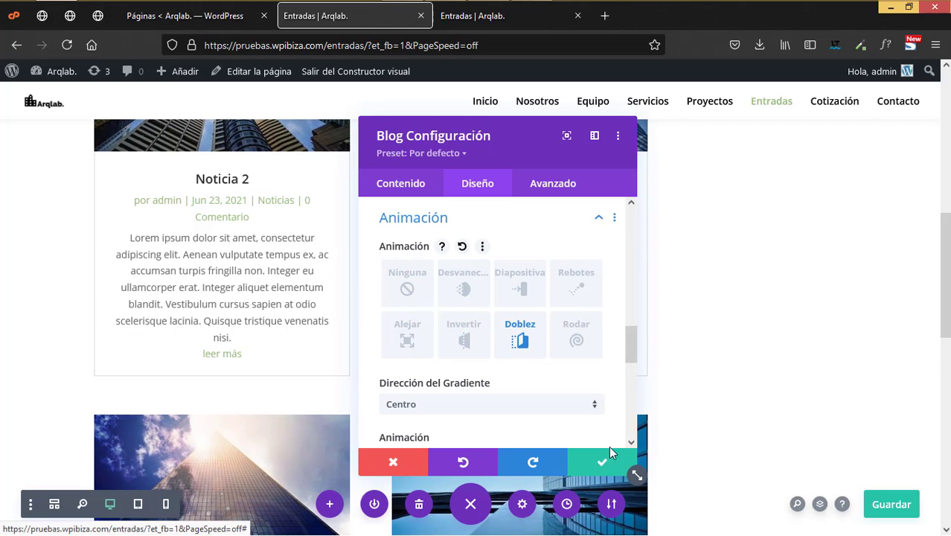
pyautogui.click(604, 460)
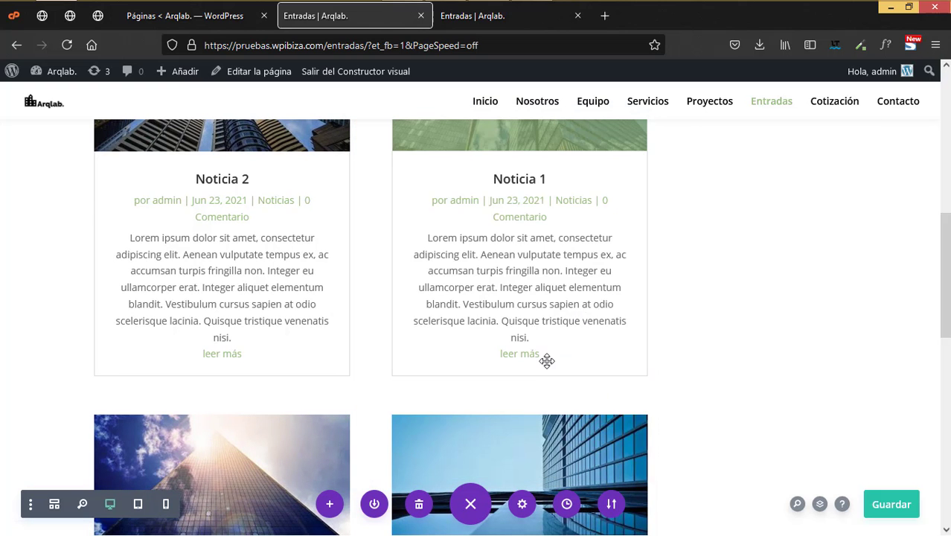
# Insert a Barra lateral module in the empty column beside the blog grid
pyautogui.scroll(7, 547, 360)
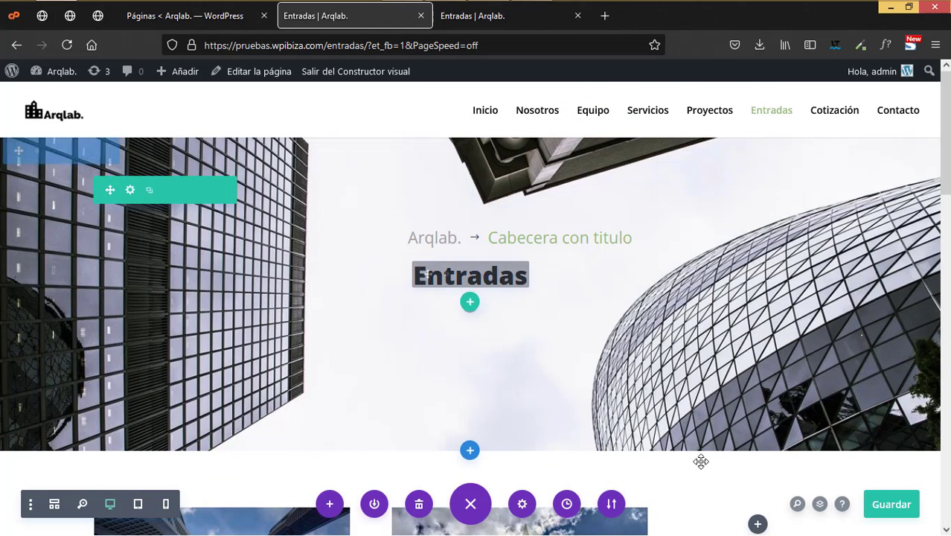
pyautogui.scroll(-5, 701, 462)
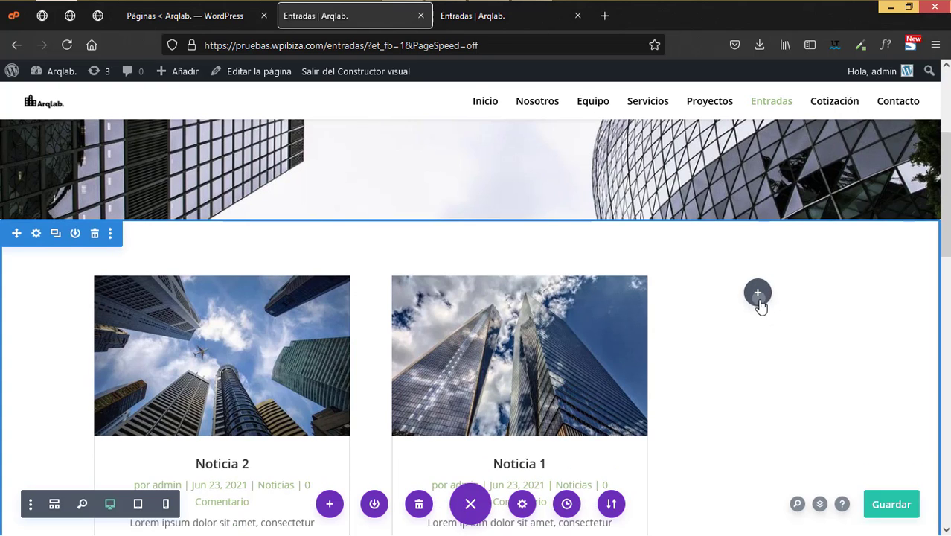
pyautogui.click(759, 298)
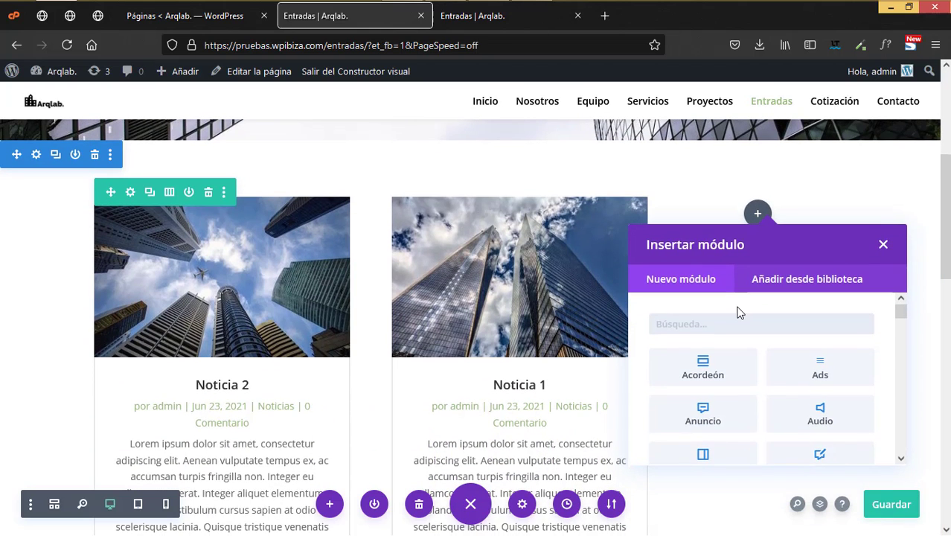
pyautogui.write('bar')
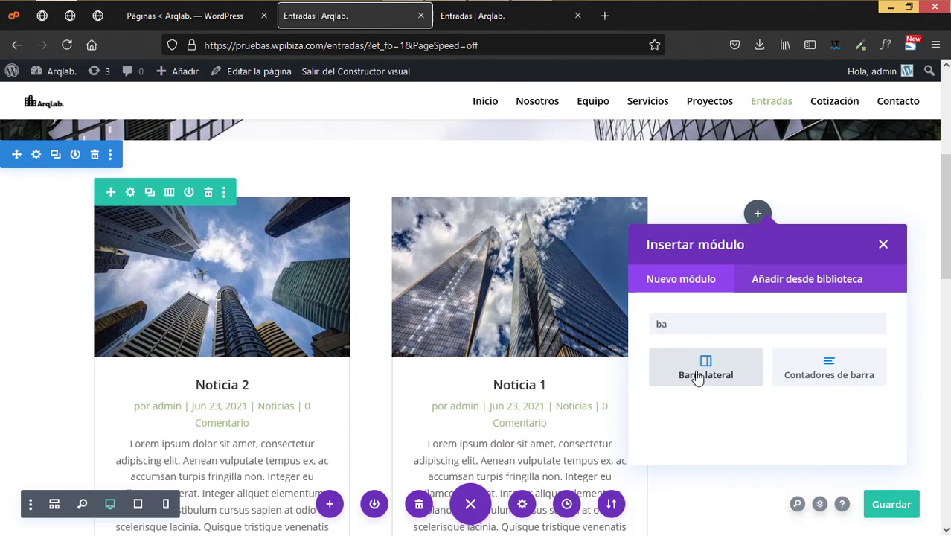
pyautogui.click(695, 376)
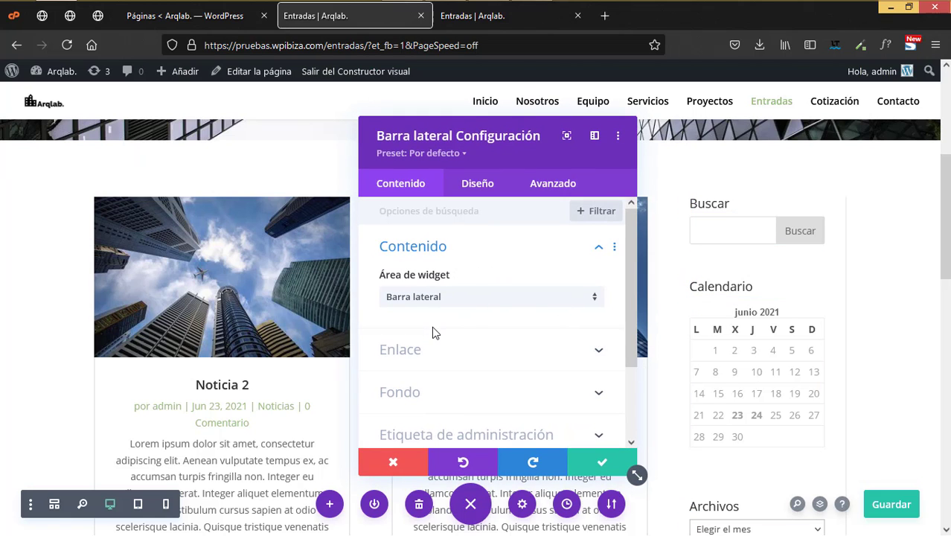
# Set the sidebar widget titles' text colour to #96BB7C
pyautogui.click(476, 186)
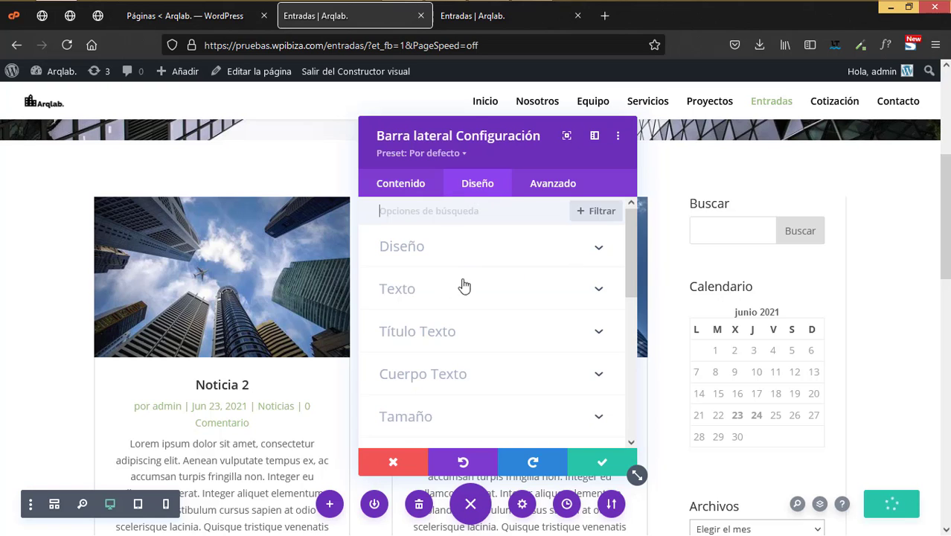
pyautogui.click(410, 248)
pyautogui.scroll(-3, 477, 361)
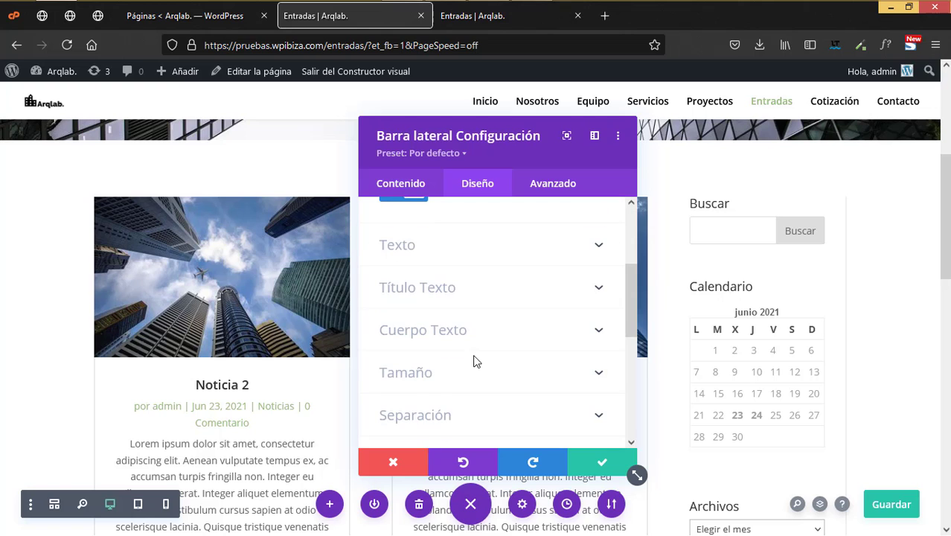
pyautogui.click(450, 287)
pyautogui.scroll(-1, 463, 356)
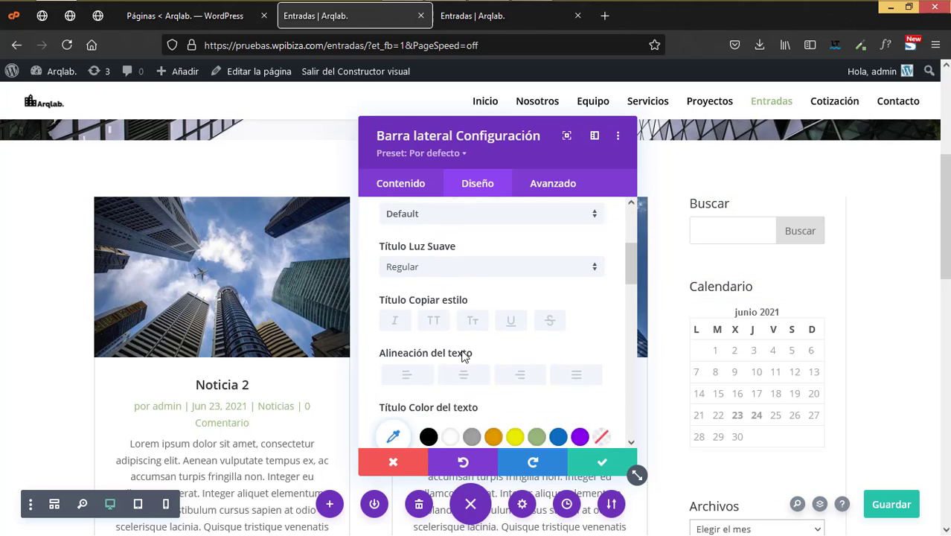
pyautogui.scroll(-2, 463, 356)
pyautogui.scroll(1, 462, 356)
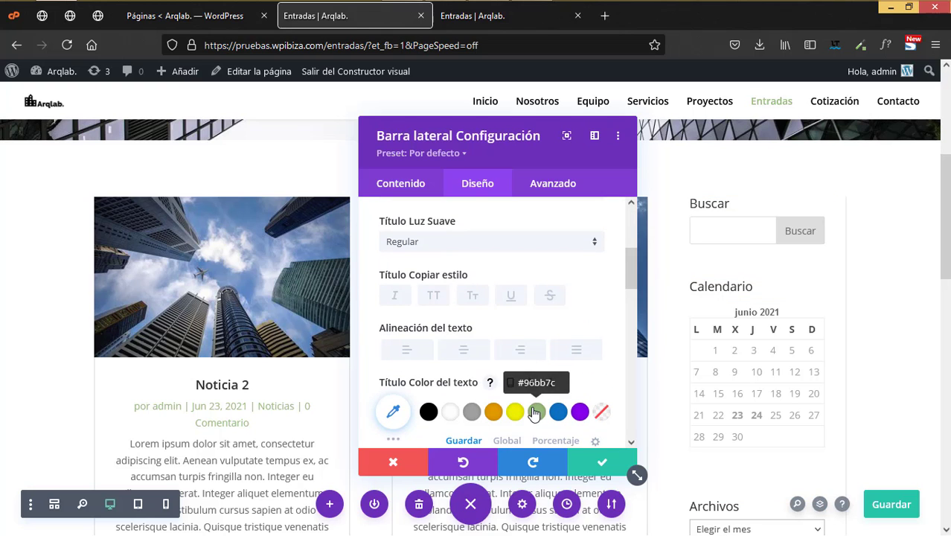
pyautogui.click(535, 412)
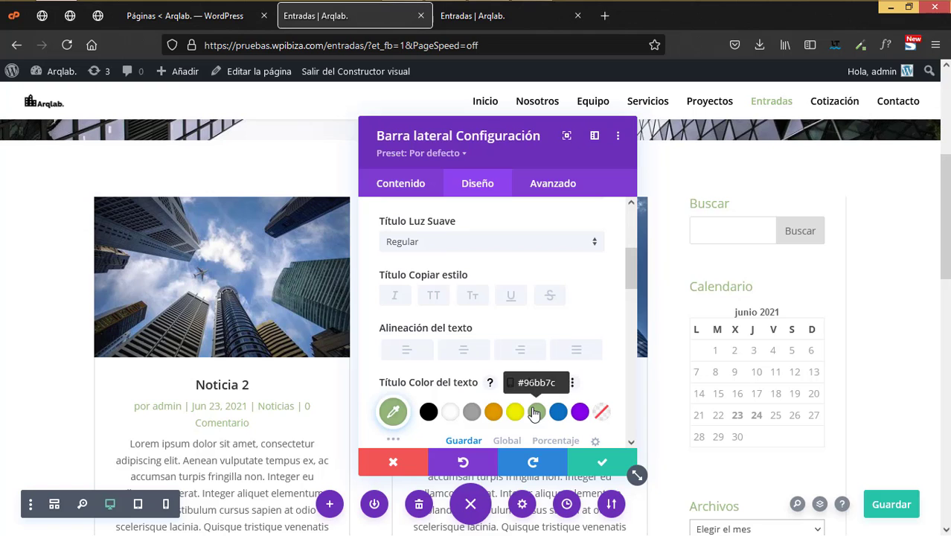
# Set the sidebar titles' font weight to Semi Bold and save the module's settings
pyautogui.click(417, 244)
pyautogui.click(419, 301)
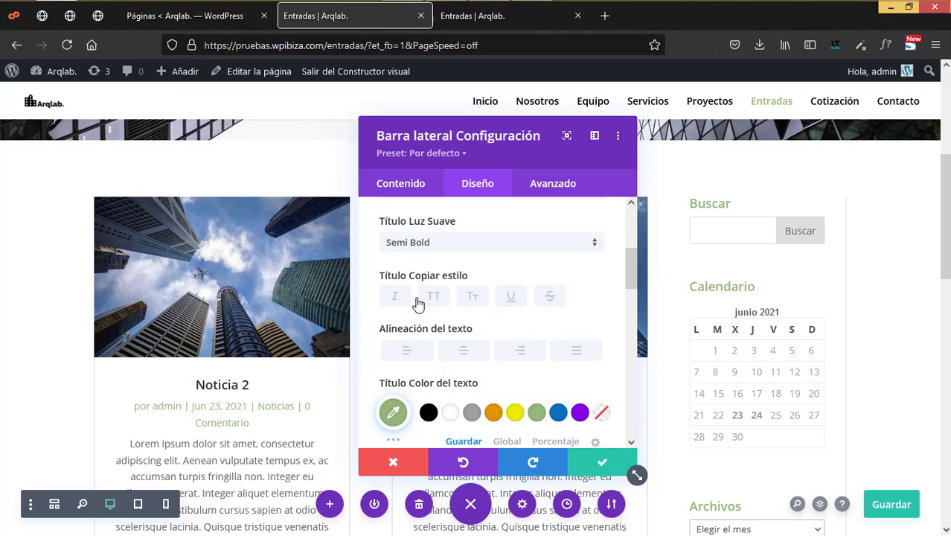
pyautogui.scroll(-3, 493, 303)
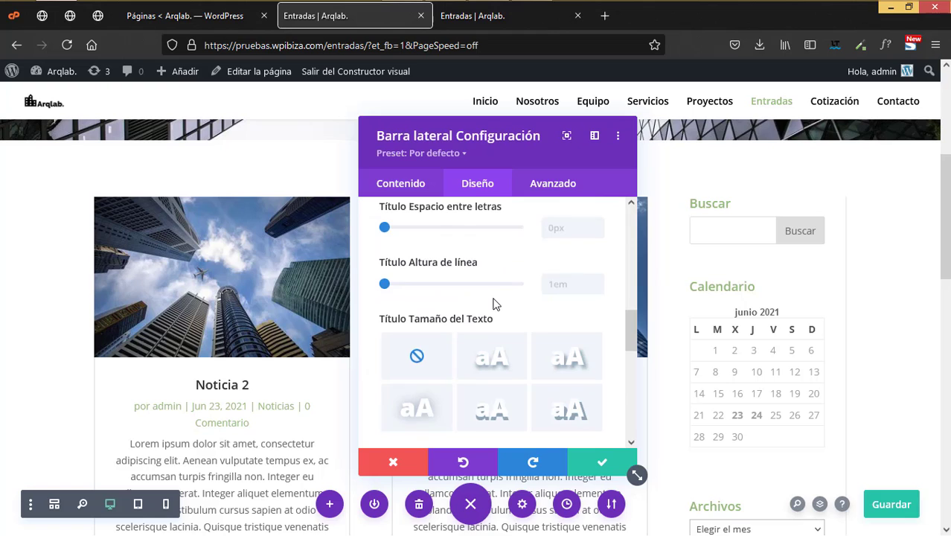
pyautogui.scroll(-5, 493, 304)
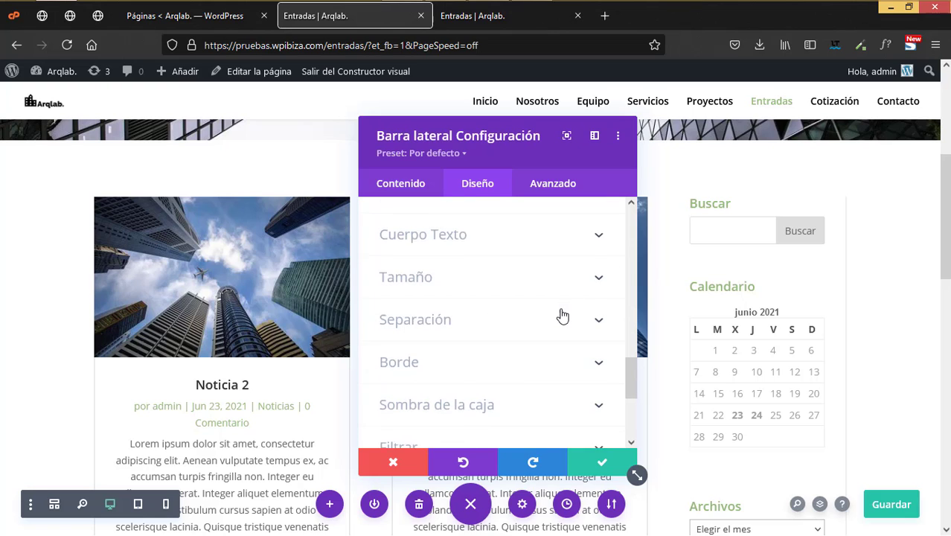
pyautogui.scroll(-3, 559, 316)
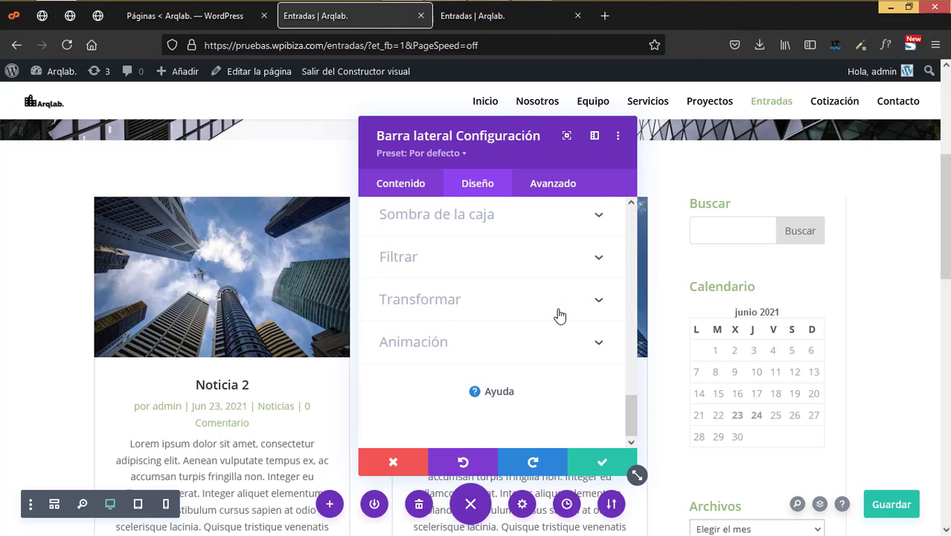
pyautogui.click(602, 468)
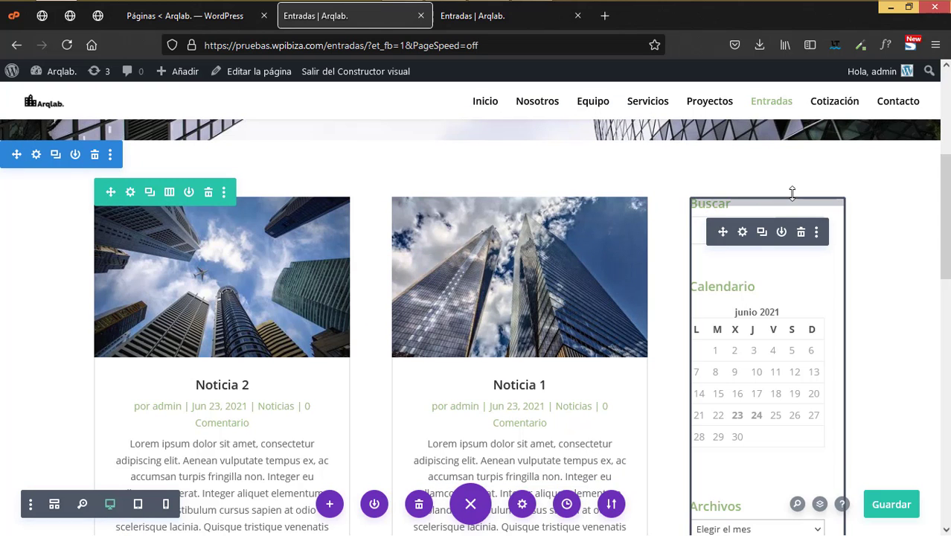
# Apply the Doblez animation to the Barra lateral module and save the module's settings
pyautogui.click(743, 233)
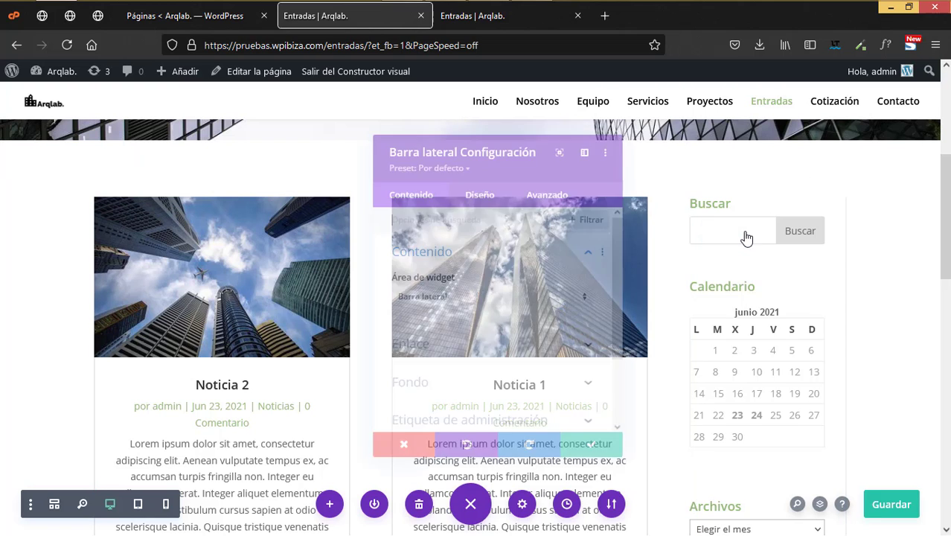
pyautogui.click(480, 190)
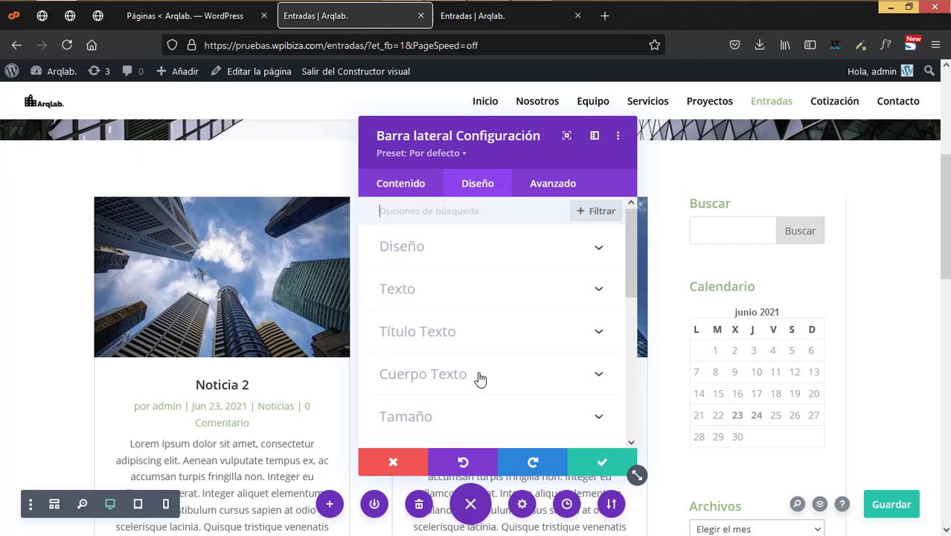
pyautogui.scroll(-5, 476, 380)
pyautogui.click(432, 346)
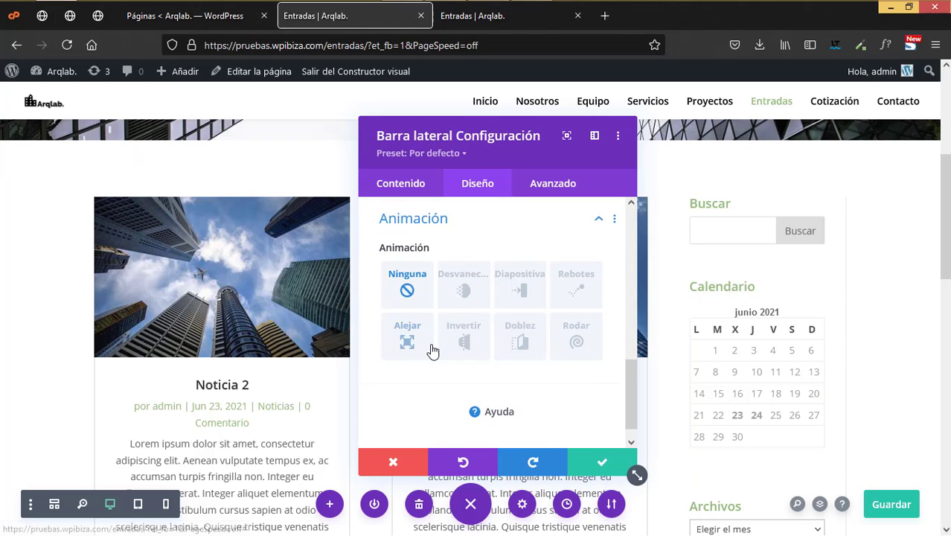
pyautogui.click(521, 332)
pyautogui.click(602, 461)
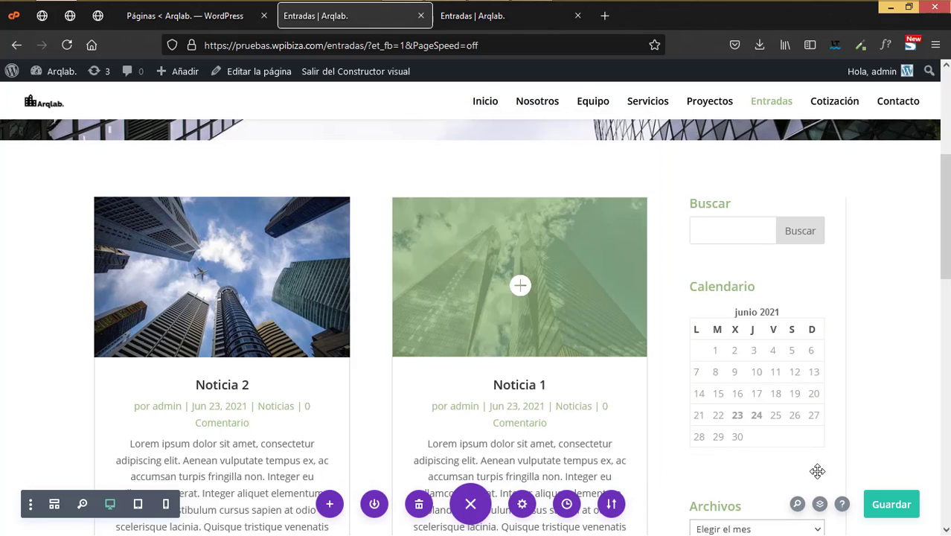
# Save the Entradas page, close the duplicate Entradas browser tab and exit the visual builder
pyautogui.click(892, 505)
pyautogui.scroll(3, 559, 171)
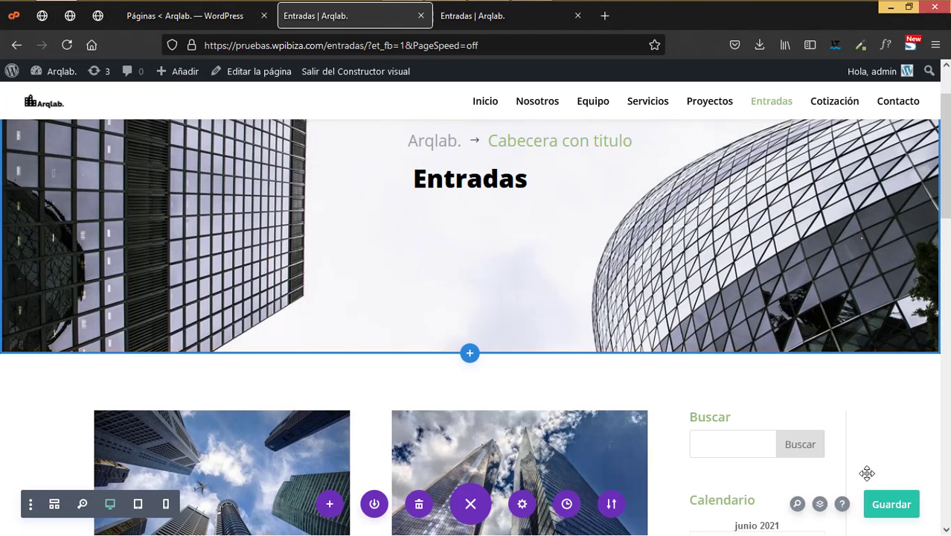
pyautogui.click(893, 508)
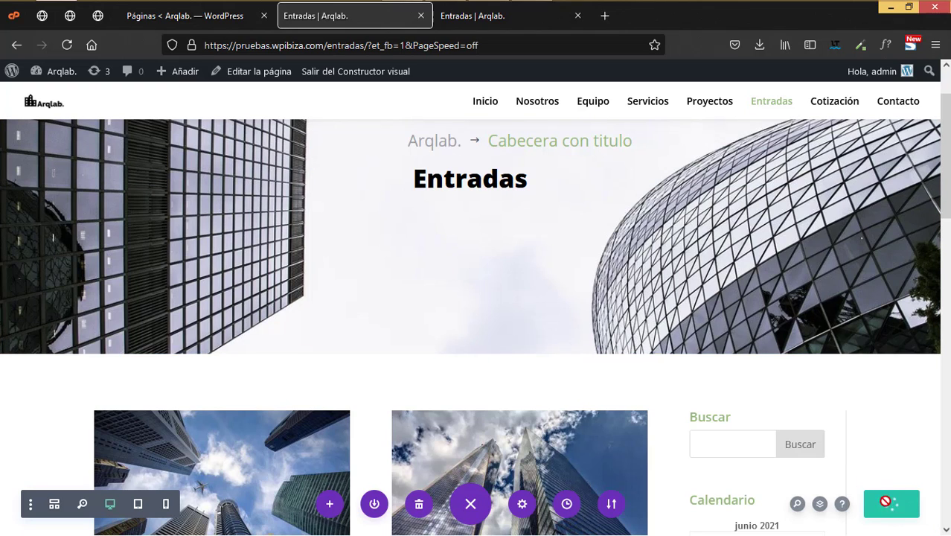
pyautogui.click(577, 15)
pyautogui.click(399, 74)
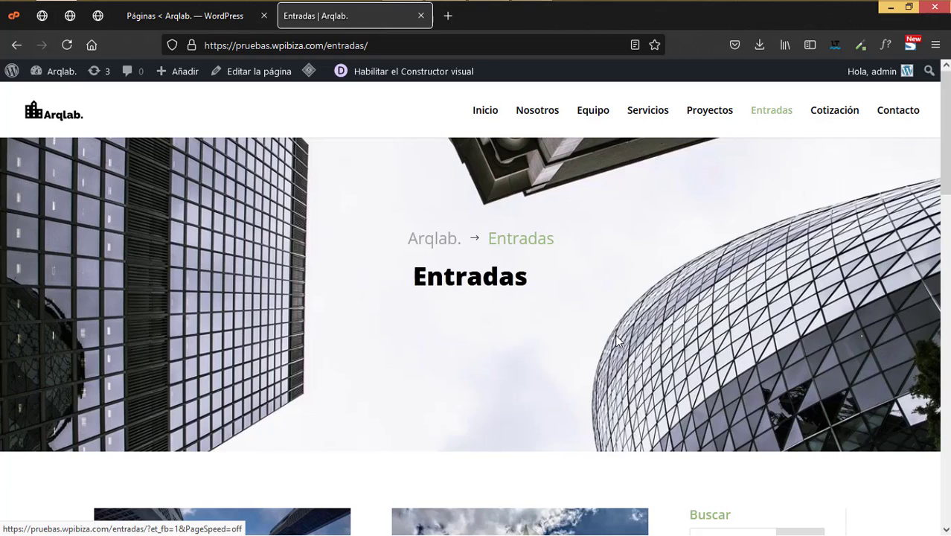
# Review the published Entradas page's blog grid and sidebar, and open the Articulo 2 post to check its layout
pyautogui.scroll(-4, 616, 335)
pyautogui.scroll(-2, 616, 335)
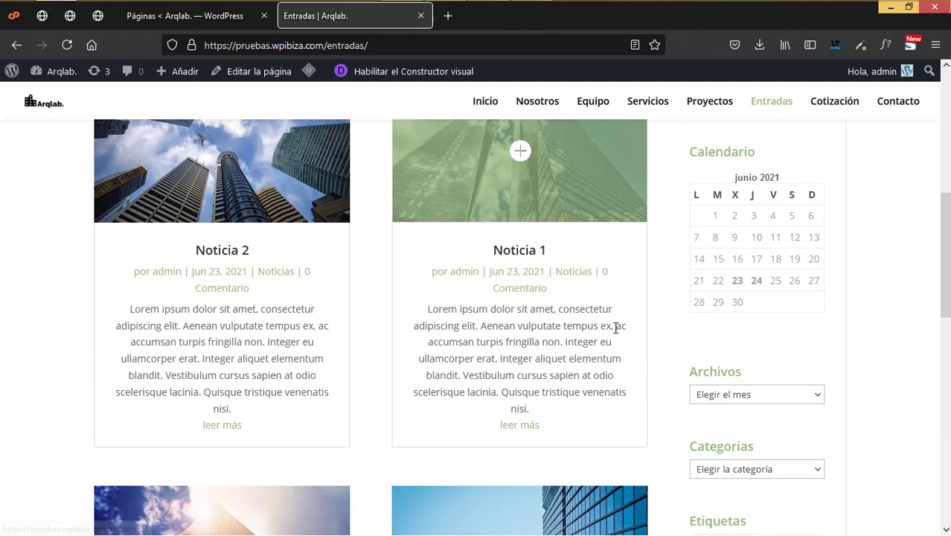
pyautogui.scroll(-4, 618, 332)
pyautogui.click(183, 306)
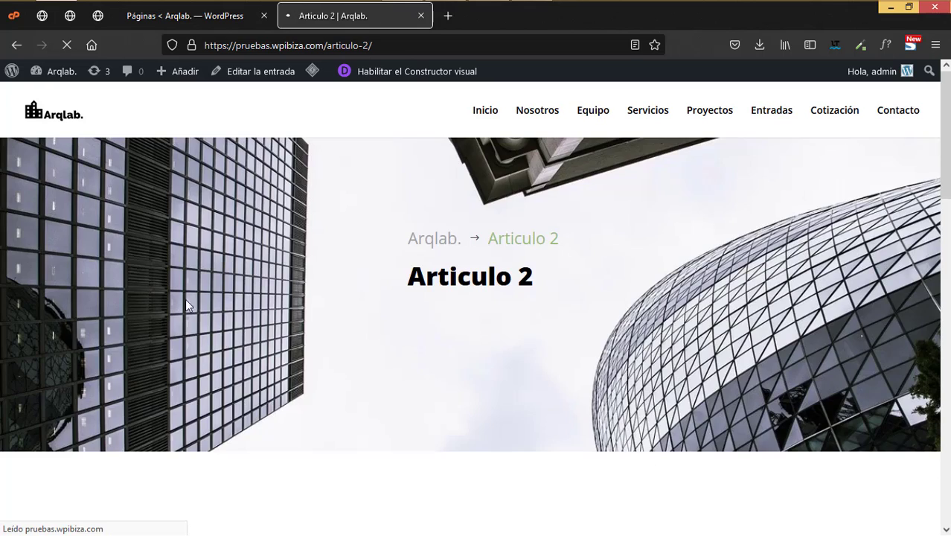
pyautogui.scroll(-5, 449, 318)
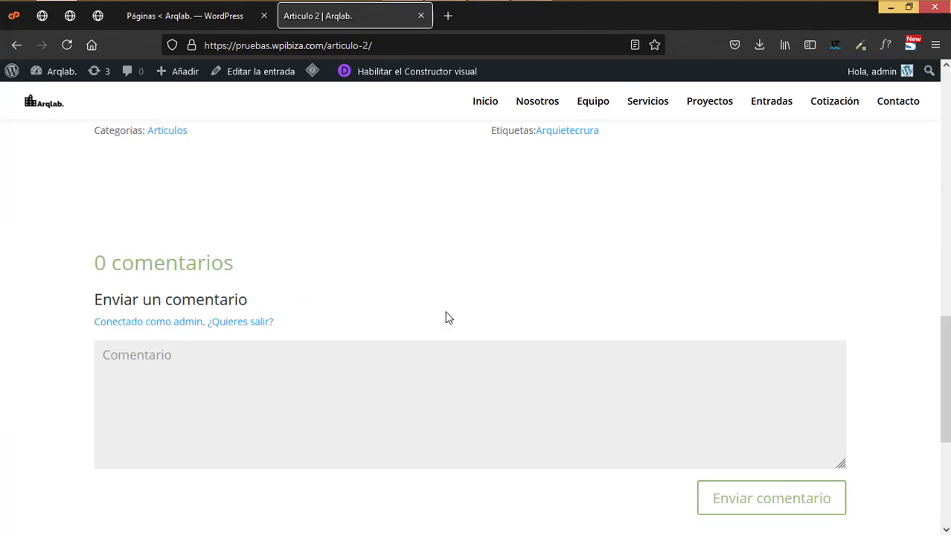
pyautogui.scroll(5, 447, 312)
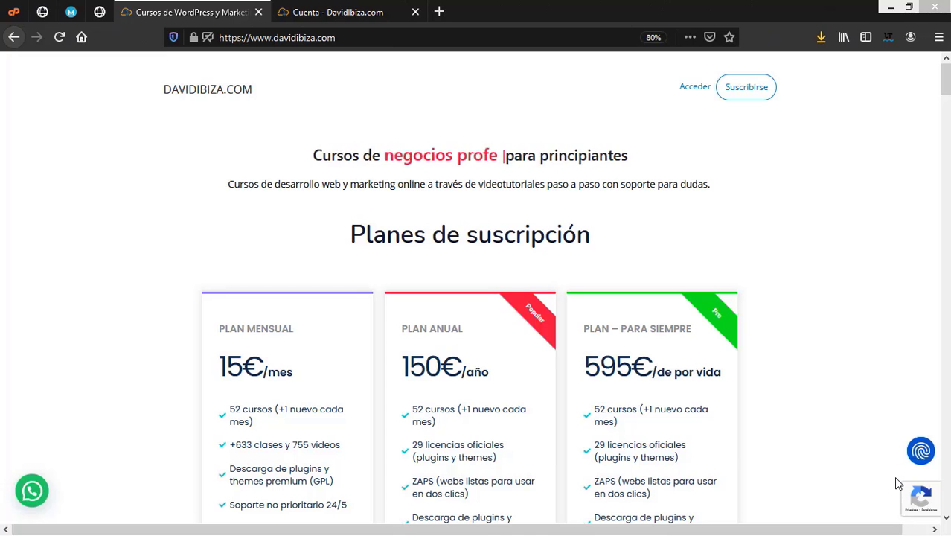
pyautogui.scroll(-3, 566, 521)
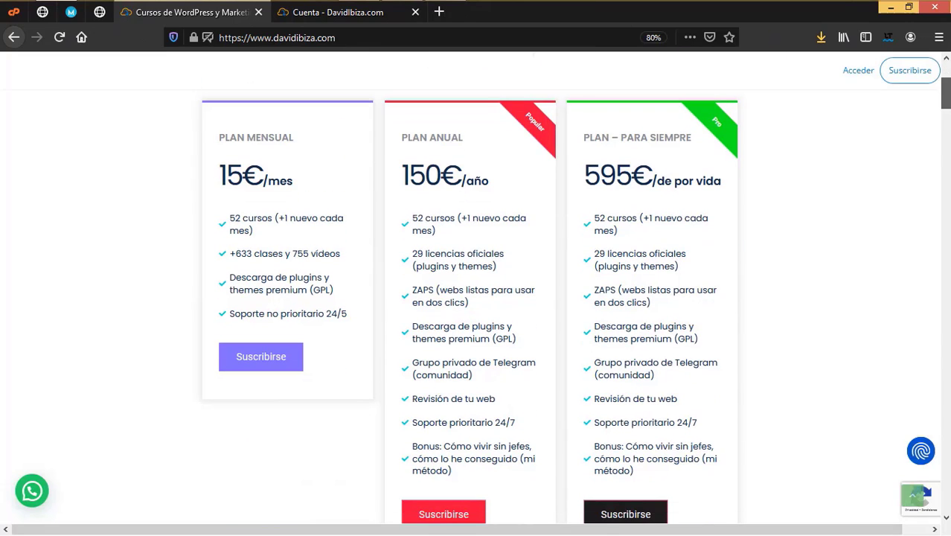